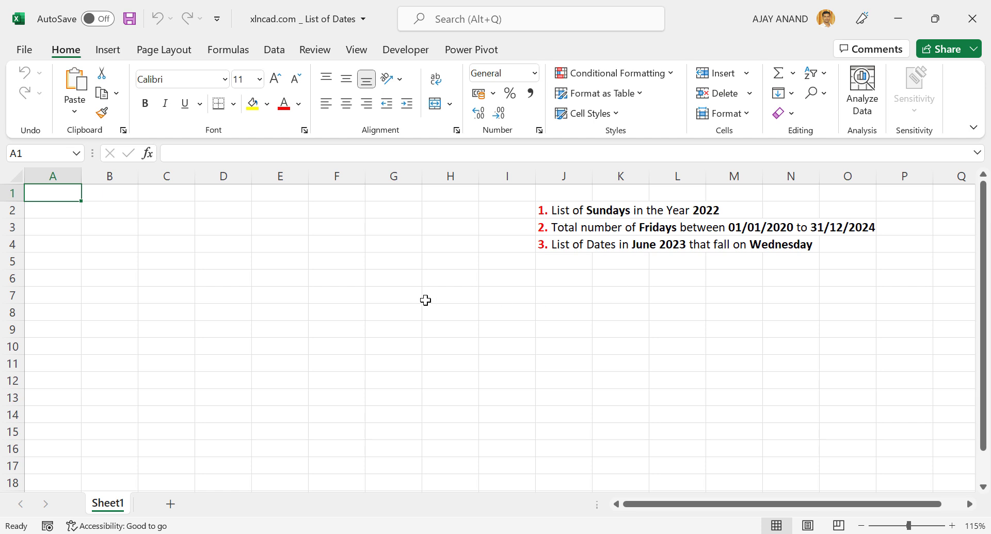
- Enter the header Date in B2 and the start date 01/01/2020 in B3, and widen column B to fit
{"action": "left_click", "coordinate": [124, 216]}
{"action": "type", "text": "Date"}
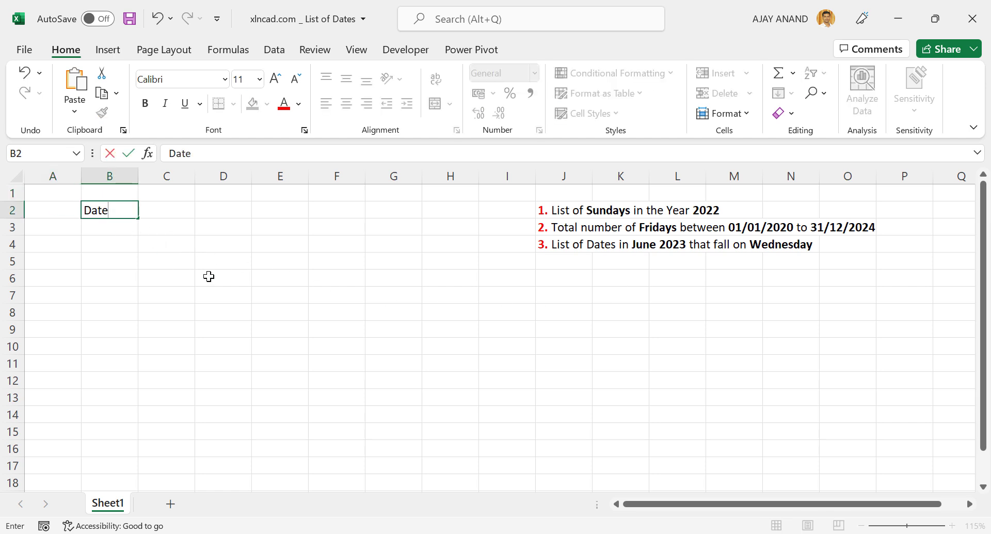
{"action": "key", "text": "Return"}
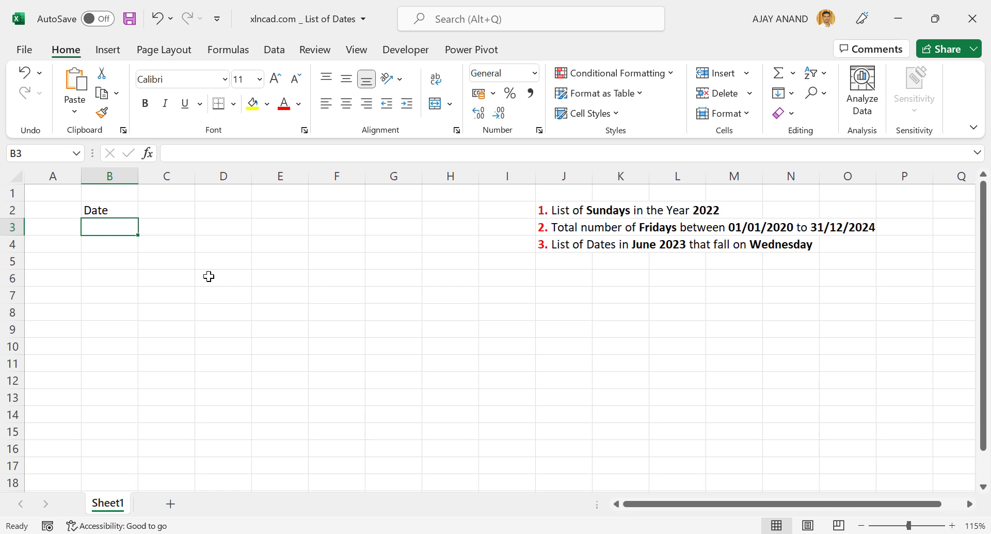
{"action": "type", "text": "01/0"}
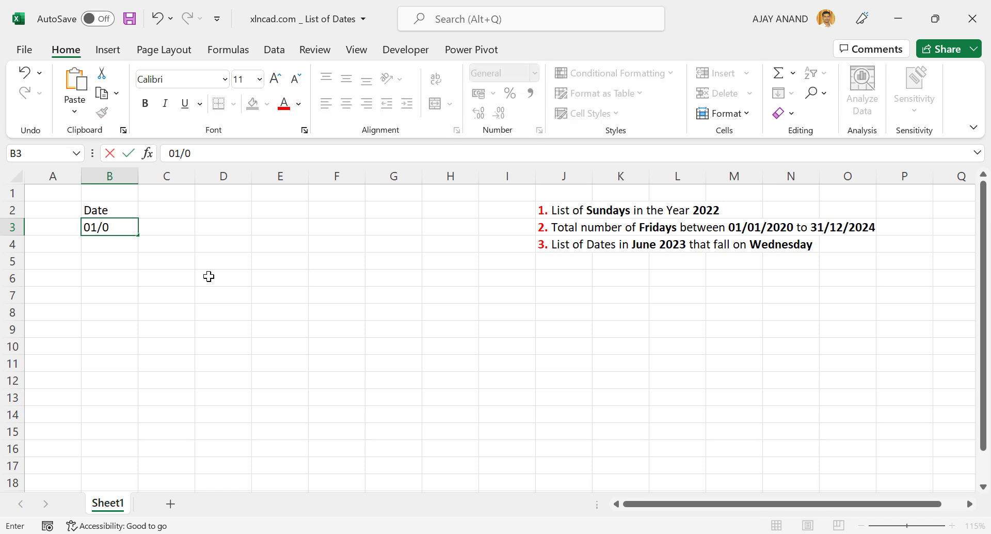
{"action": "type", "text": "1/2020"}
{"action": "key", "text": "Return"}
{"action": "left_click_drag", "start_coordinate": [149, 176], "coordinate": [157, 176]}
- Fill a date series down the column from B3 in one-day steps, with the stop value 31/12/2024
{"action": "left_click", "coordinate": [137, 227]}
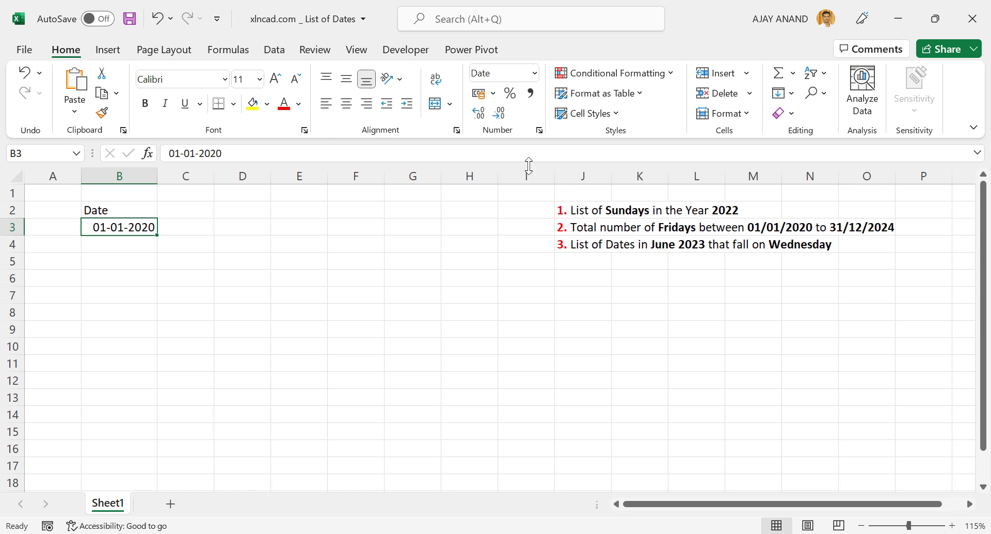
{"action": "left_click", "coordinate": [788, 94]}
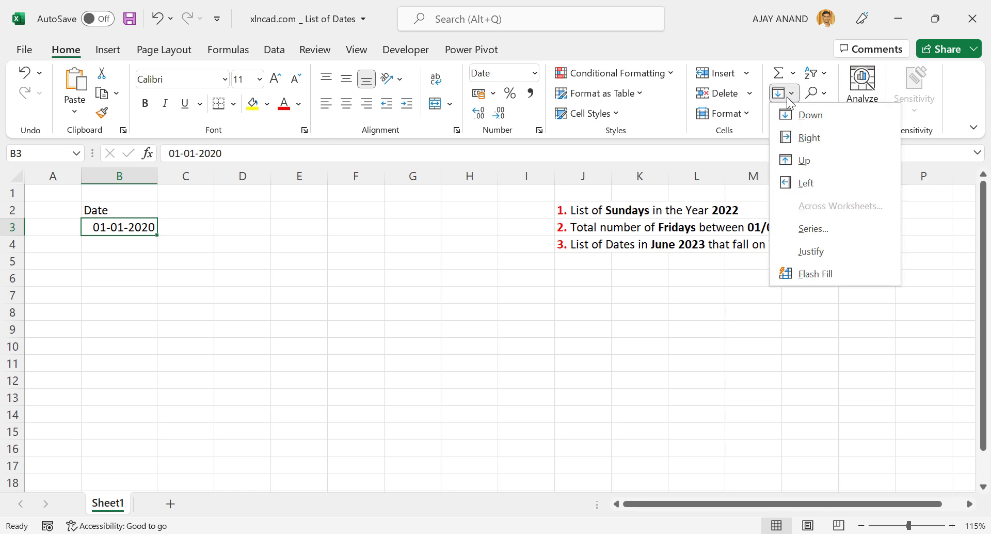
{"action": "left_click", "coordinate": [855, 229]}
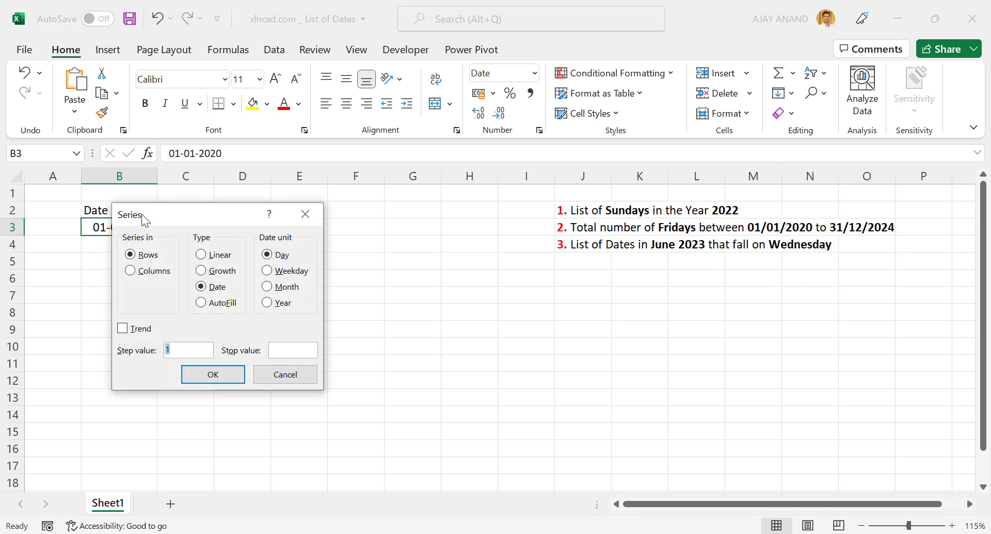
{"action": "left_click", "coordinate": [134, 273]}
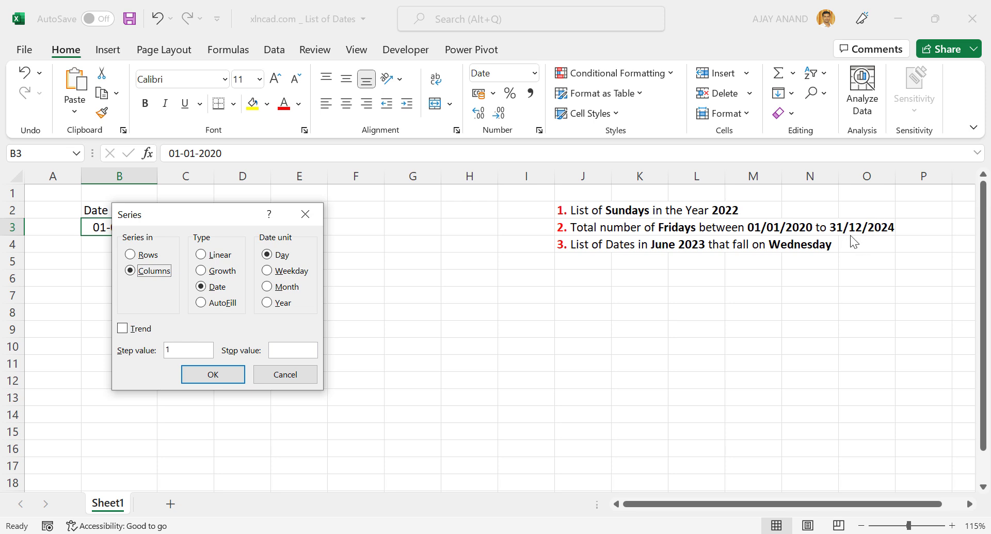
{"action": "left_click", "coordinate": [299, 351]}
{"action": "type", "text": "31/12/2024"}
{"action": "left_click", "coordinate": [232, 376]}
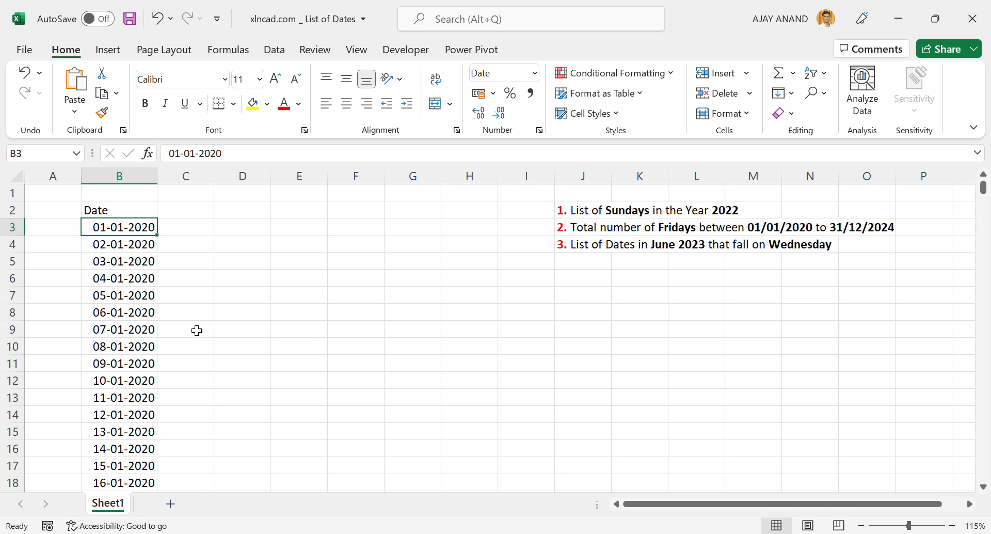
- Examine the filled date list down to its last row and return to the Date header
{"action": "scroll", "coordinate": [126, 304], "scroll_direction": "down", "scroll_amount": 9}
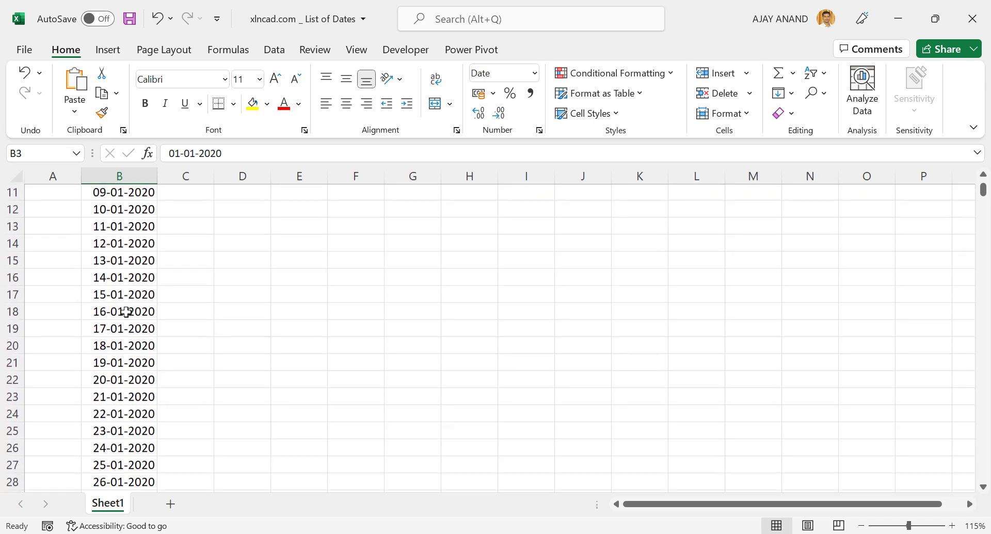
{"action": "scroll", "coordinate": [124, 316], "scroll_direction": "down", "scroll_amount": 7}
{"action": "left_click", "coordinate": [133, 295]}
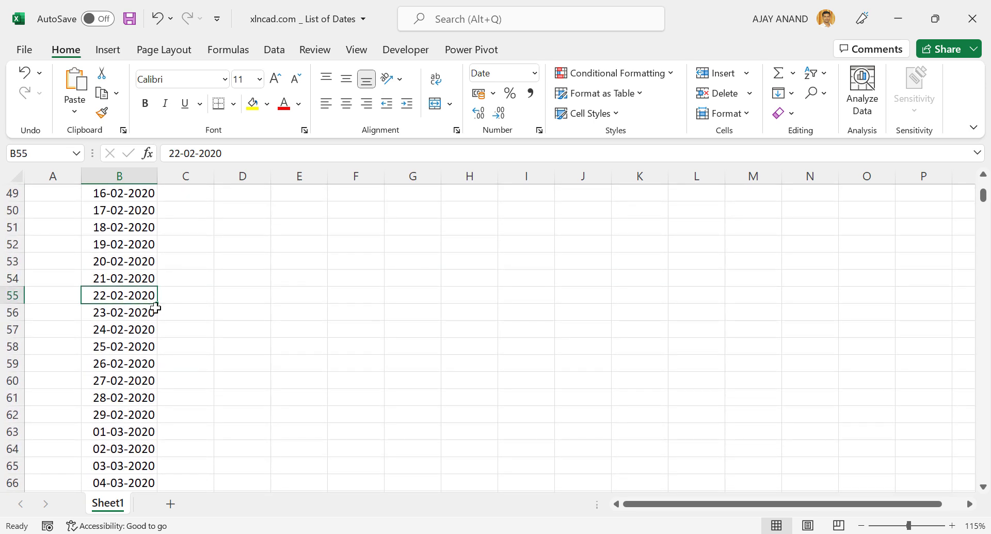
{"action": "key", "text": "ctrl+Down"}
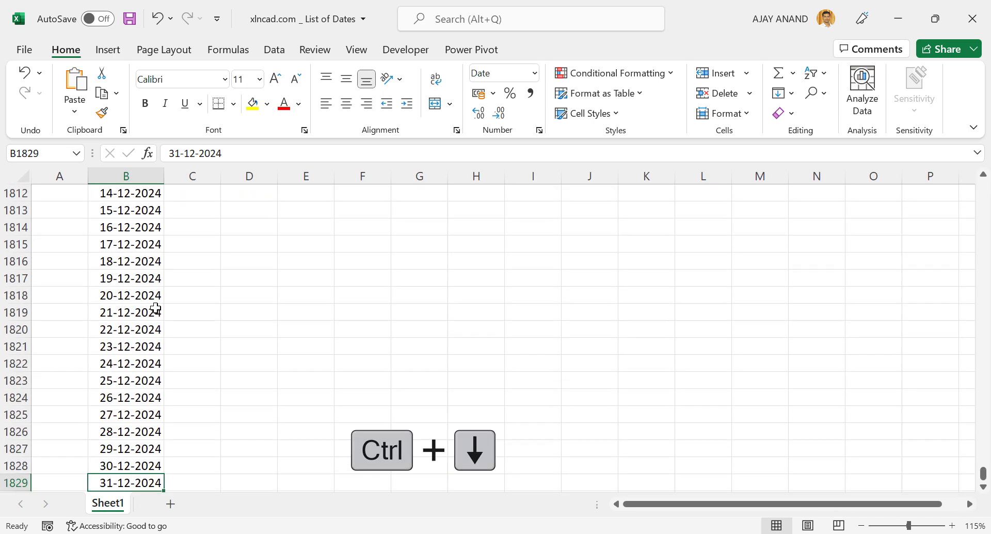
{"action": "scroll", "coordinate": [155, 308], "scroll_direction": "down", "scroll_amount": 3}
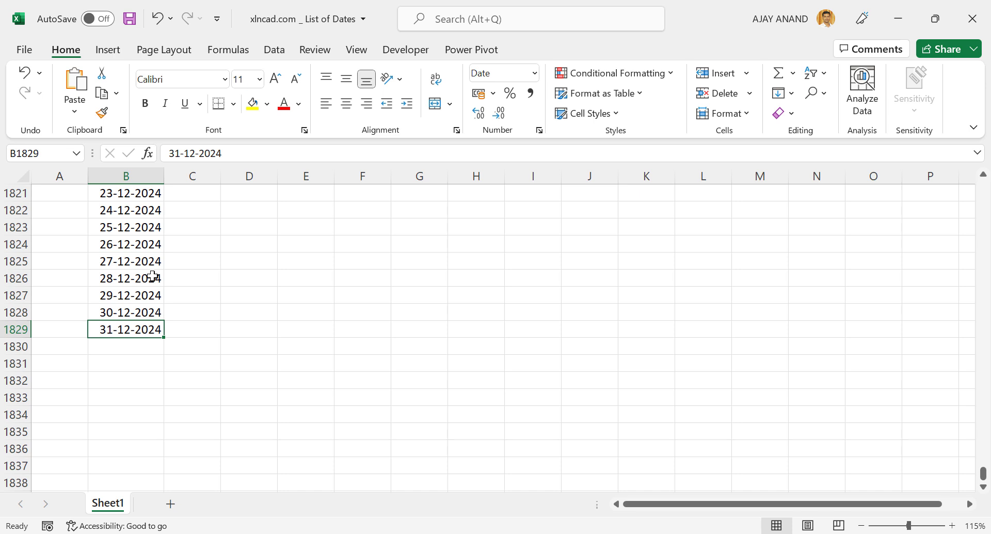
{"action": "key", "text": "ctrl+Up"}
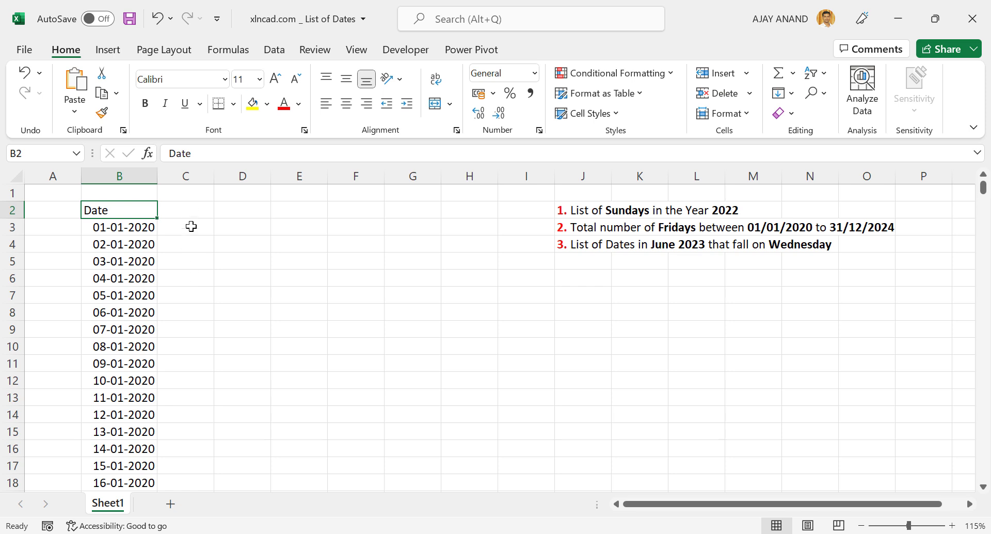
- Enter the header Month in C2 beside the Date header
{"action": "left_click", "coordinate": [188, 210]}
{"action": "type", "text": "Month"}
{"action": "key", "text": "Return"}
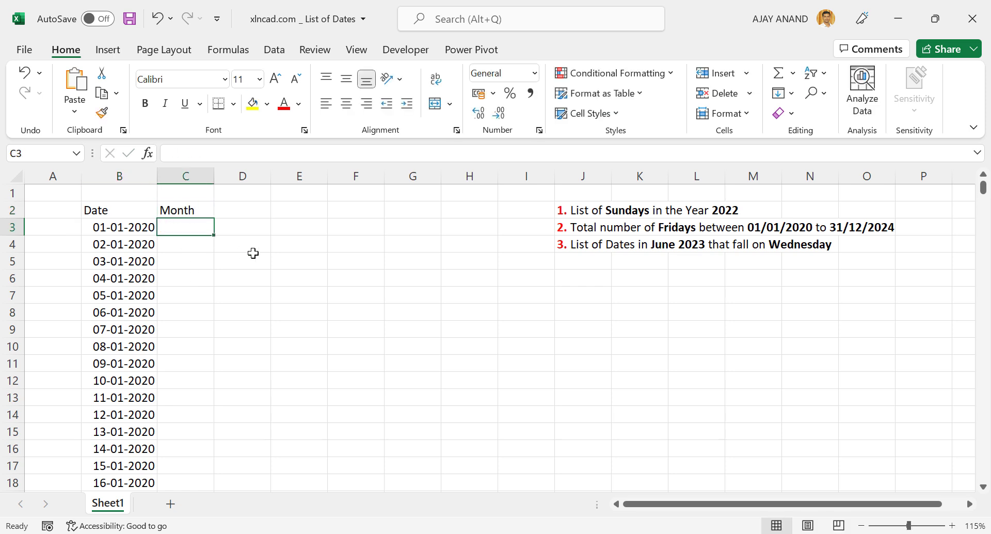
- Enter the formula =TEXT(B3,"MMMM") in C3 to get the full month name of the first date
{"action": "type", "text": "="}
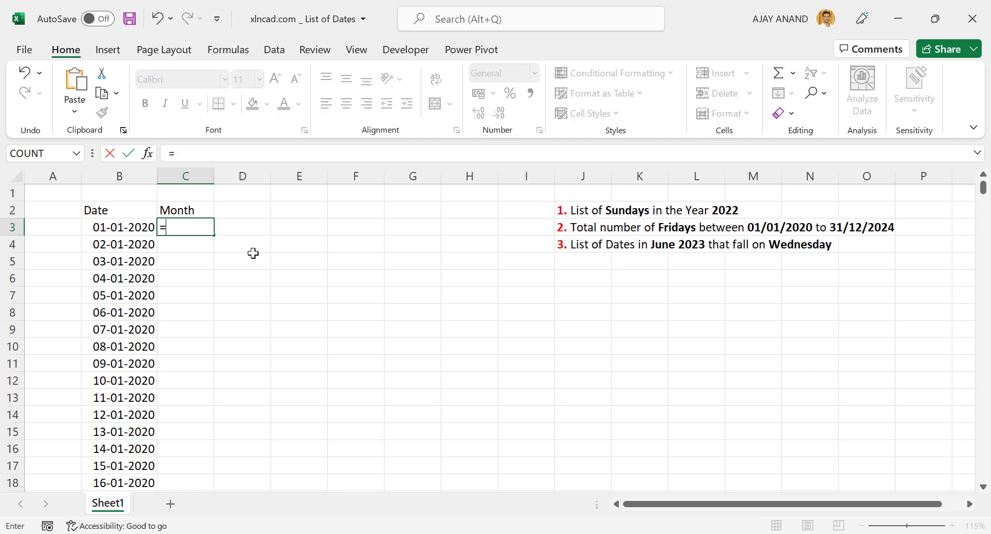
{"action": "type", "text": "TEXT"}
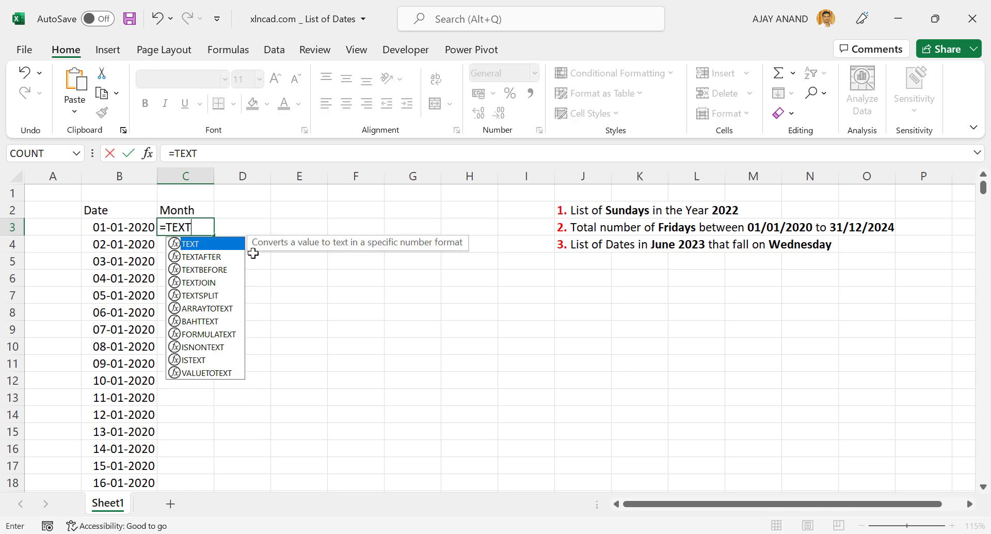
{"action": "type", "text": "("}
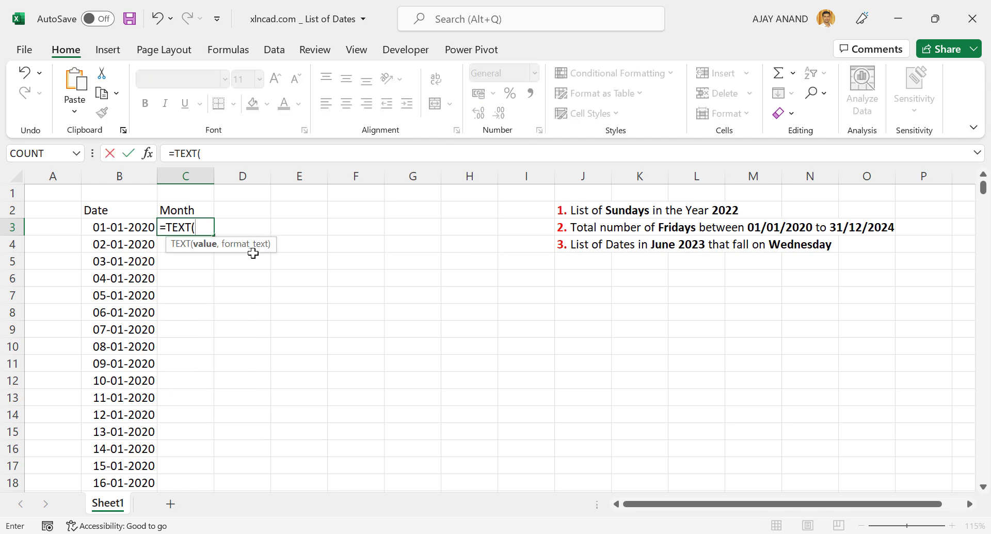
{"action": "left_click", "coordinate": [124, 227]}
{"action": "type", "text": ","}
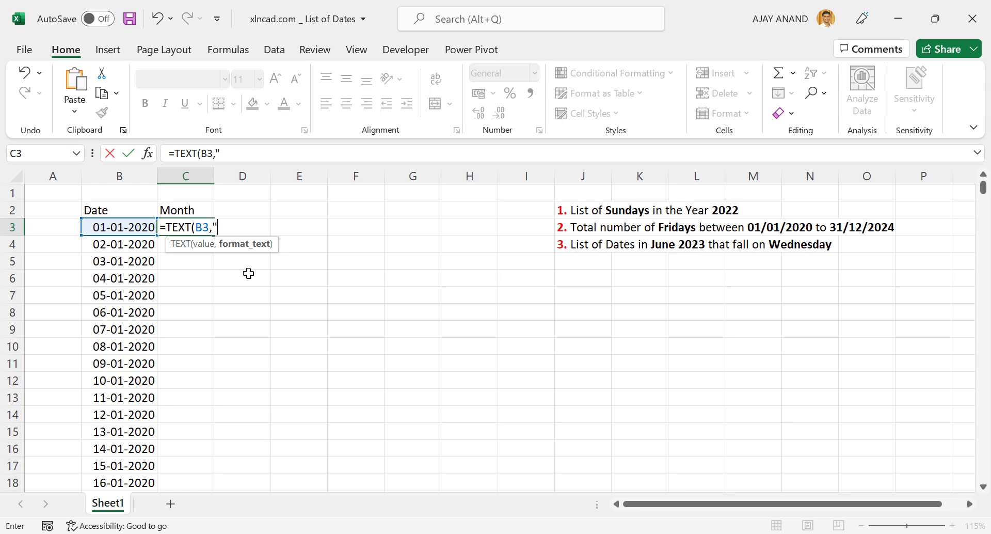
{"action": "type", "text": "\"MMMM"}
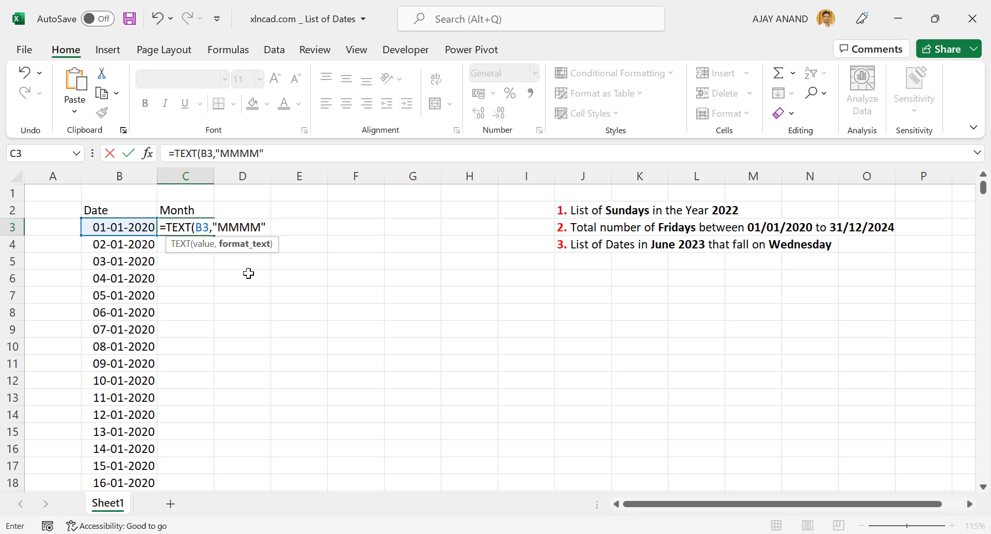
{"action": "type", "text": "\""}
{"action": "key", "text": "Return"}
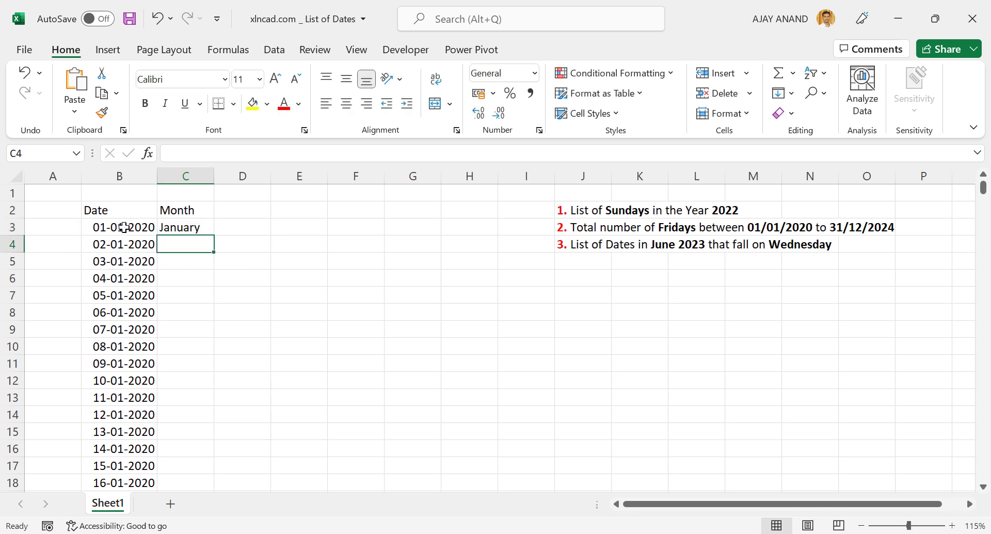
- Fill the month formula from C3 down the whole date list and autofit the width of column C
{"action": "left_click", "coordinate": [202, 227]}
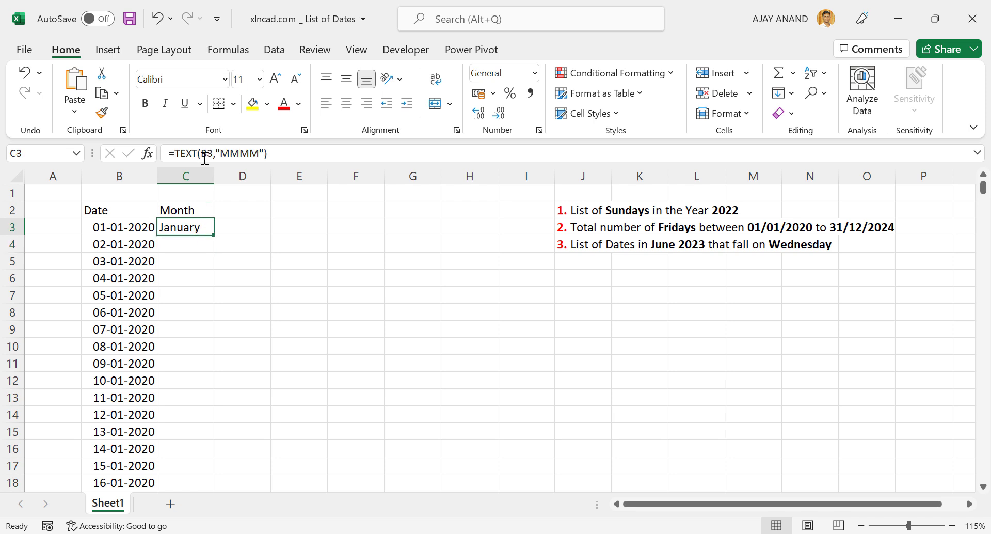
{"action": "double_click", "coordinate": [214, 236]}
{"action": "left_click", "coordinate": [274, 242]}
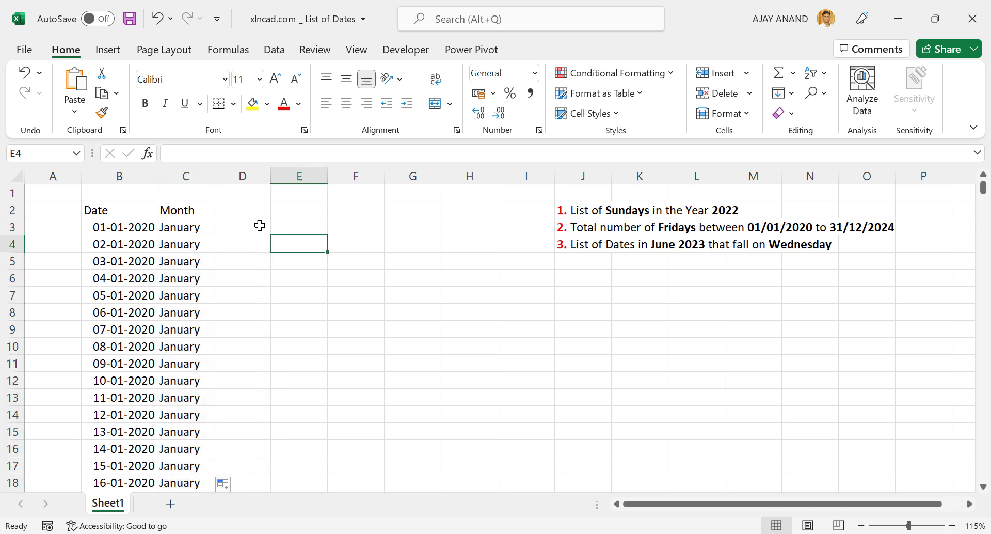
{"action": "double_click", "coordinate": [214, 176]}
{"action": "scroll", "coordinate": [202, 277], "scroll_direction": "down", "scroll_amount": 11}
{"action": "scroll", "coordinate": [204, 277], "scroll_direction": "down", "scroll_amount": 7}
{"action": "scroll", "coordinate": [204, 276], "scroll_direction": "up", "scroll_amount": 18}
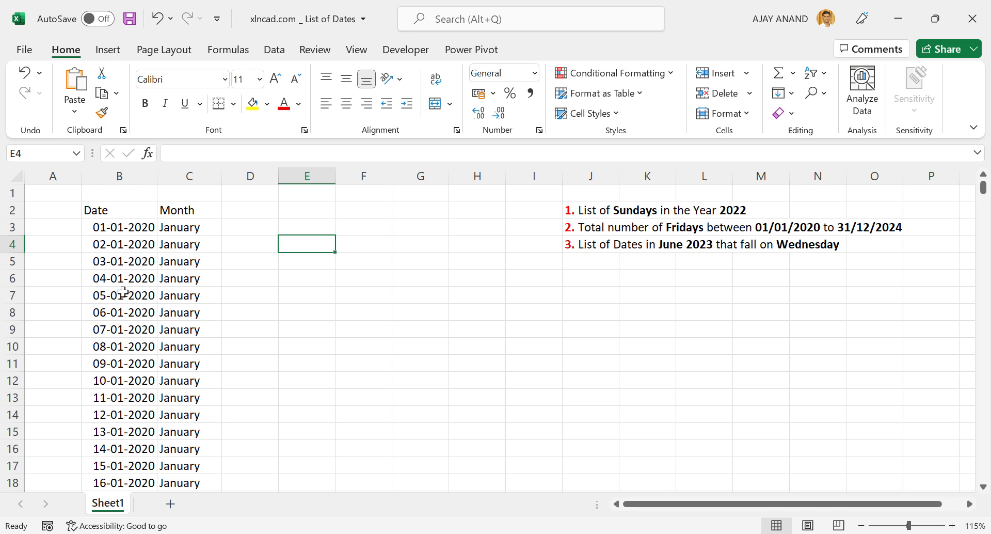
- Enter the header Day in D2 beside the Month header
{"action": "left_click", "coordinate": [242, 212]}
{"action": "type", "text": "D"}
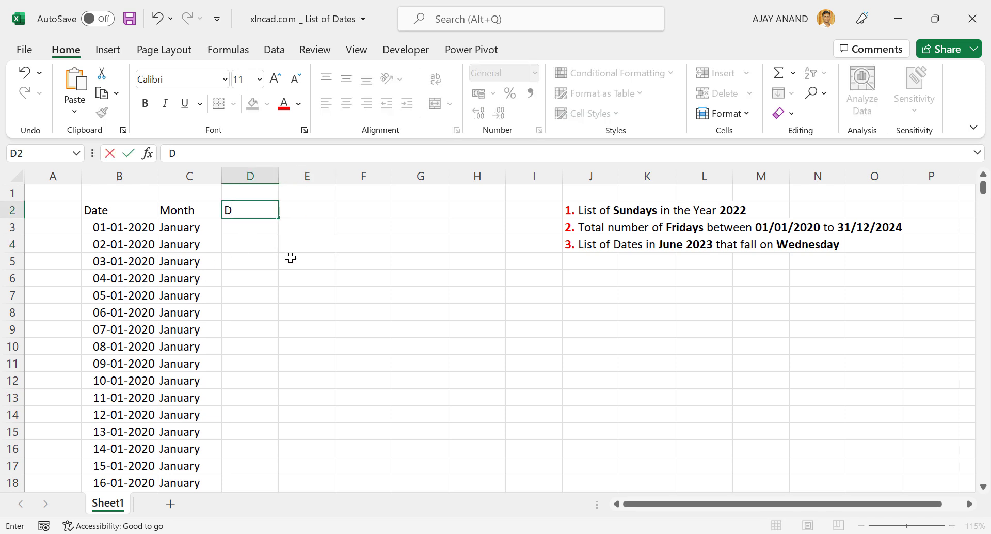
{"action": "type", "text": "ay"}
{"action": "key", "text": "Return"}
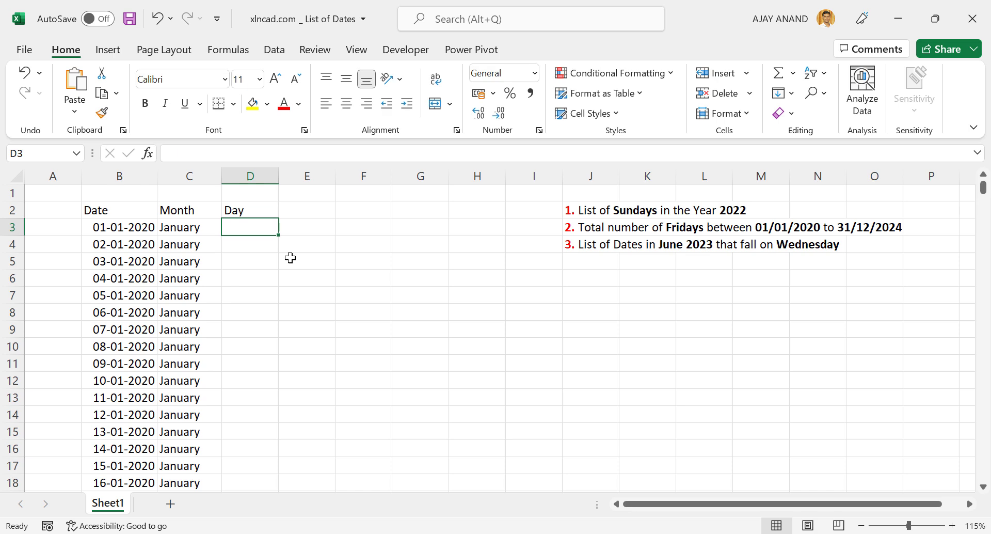
- Enter the formula =TEXT(B3,"DDDD") in D3 to get the full weekday name of the first date
{"action": "type", "text": "=TE"}
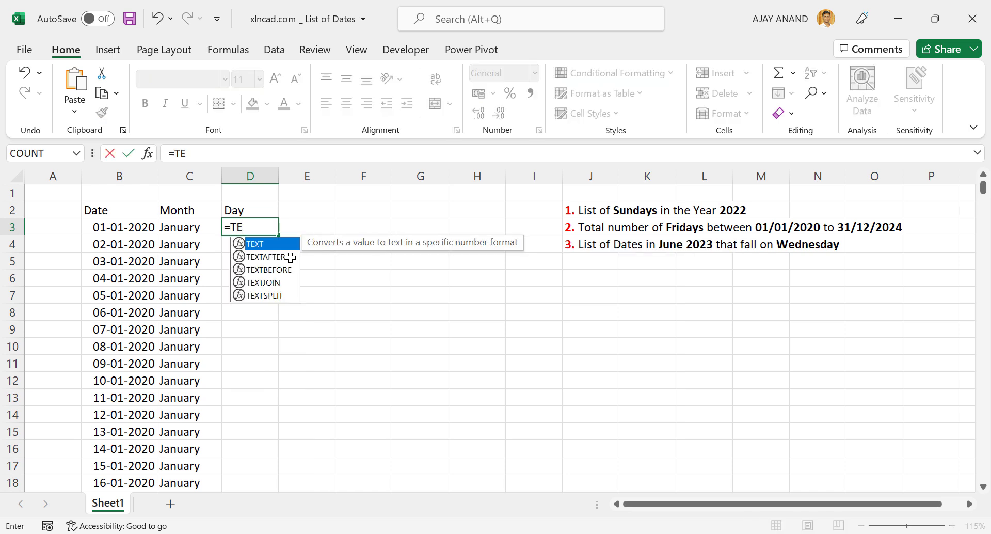
{"action": "type", "text": "XT("}
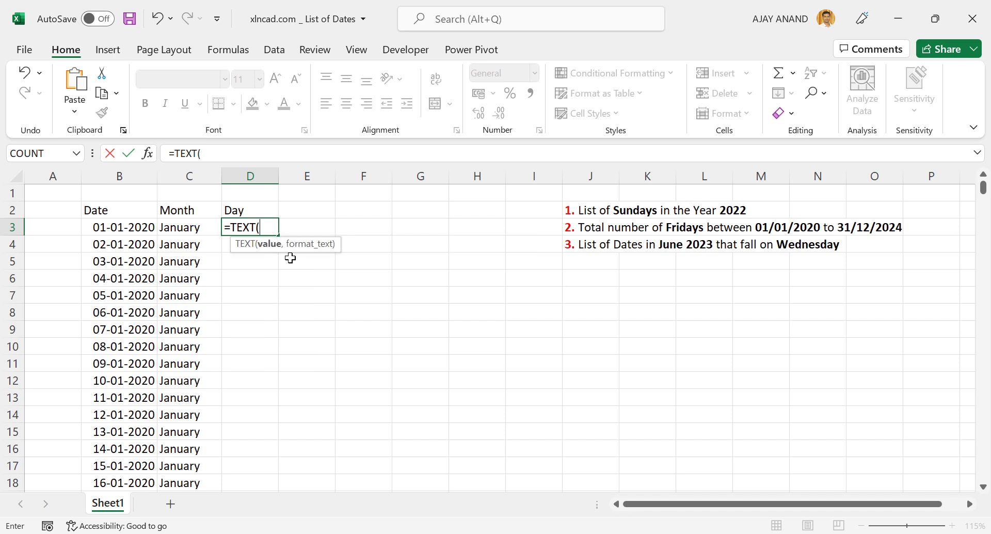
{"action": "left_click", "coordinate": [108, 227]}
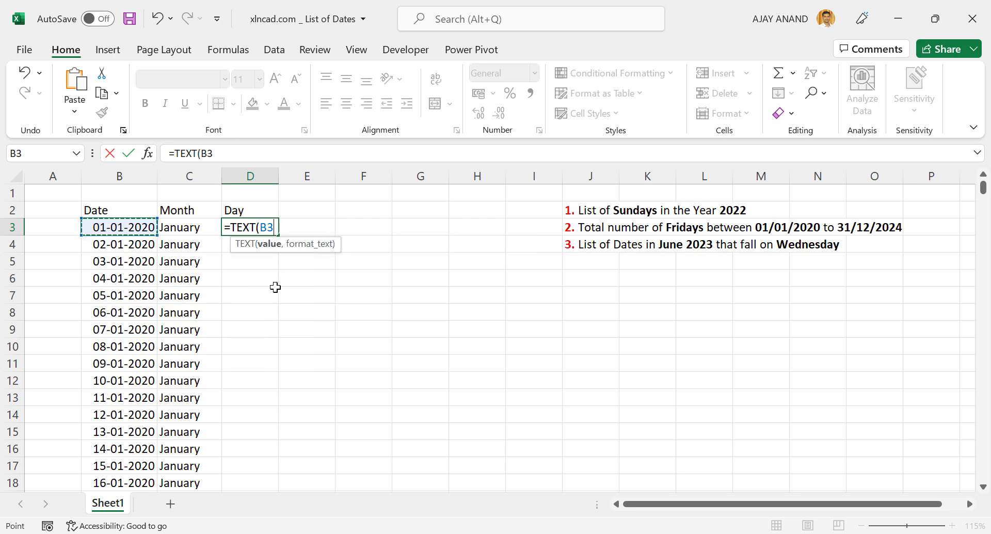
{"action": "type", "text": ","}
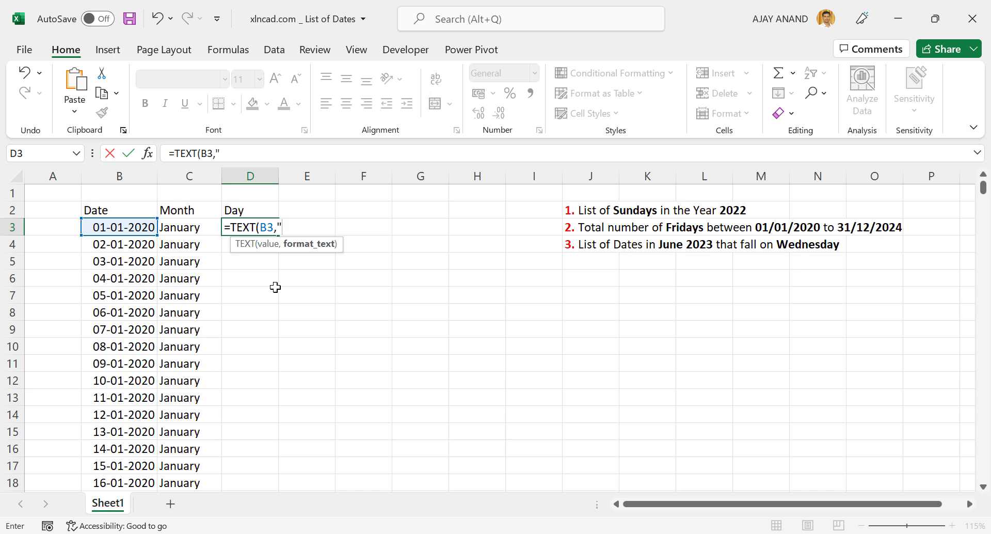
{"action": "type", "text": "\"DDDD"}
{"action": "key", "text": "Return"}
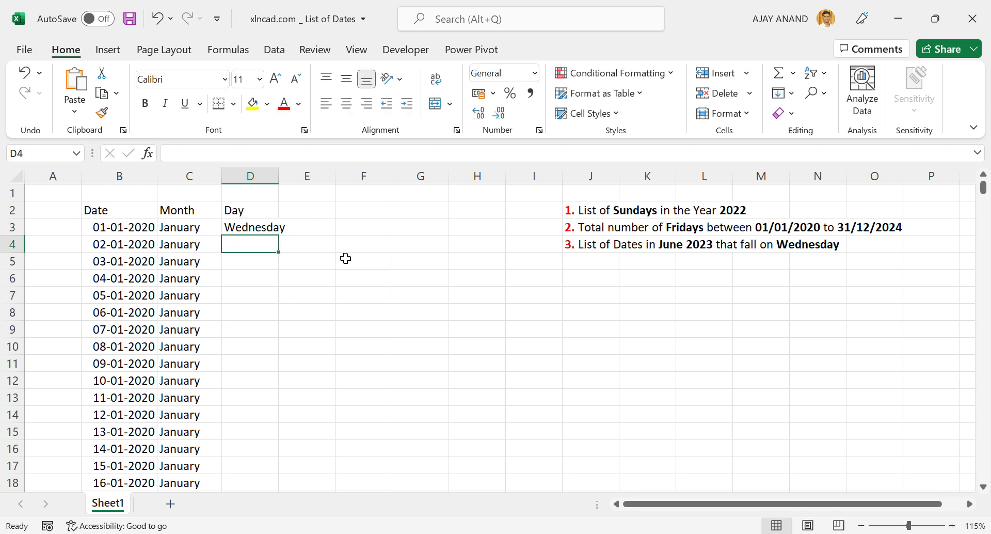
- Widen column D to fit the weekday names and fill the D3 formula down the whole date list
{"action": "left_click_drag", "start_coordinate": [279, 172], "coordinate": [295, 171]}
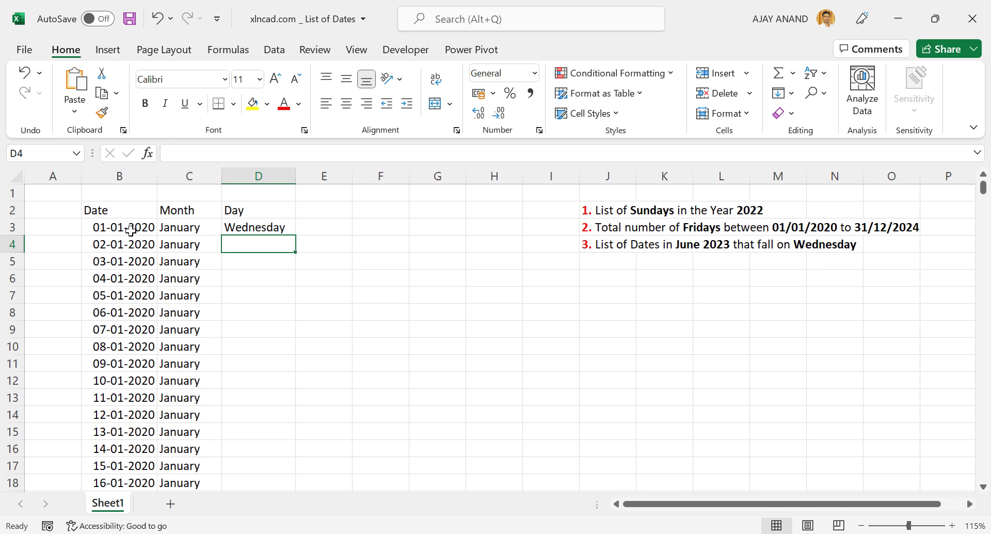
{"action": "left_click", "coordinate": [282, 231]}
{"action": "double_click", "coordinate": [297, 236]}
{"action": "scroll", "coordinate": [270, 346], "scroll_direction": "down", "scroll_amount": 4}
{"action": "scroll", "coordinate": [270, 348], "scroll_direction": "up", "scroll_amount": 4}
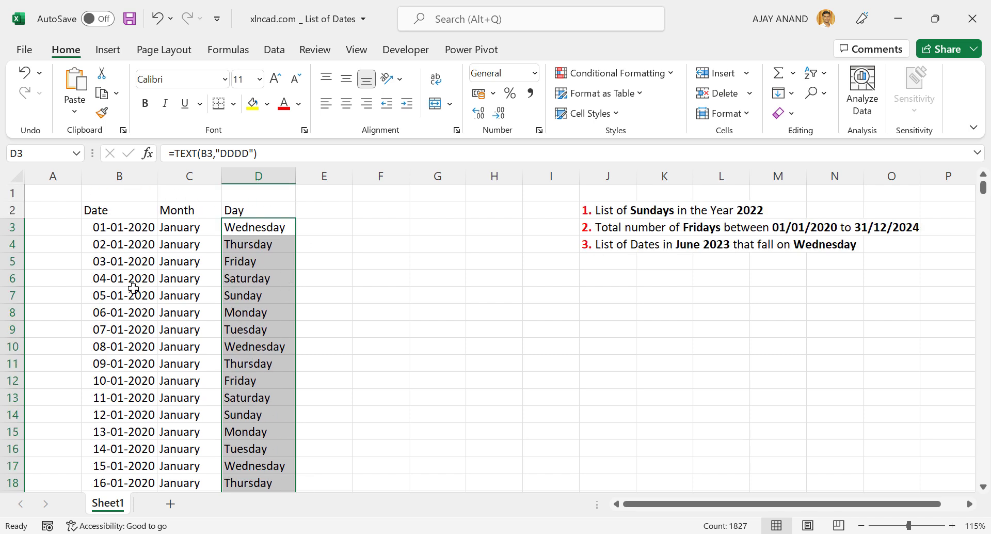
- Enter the header Year in E2 beside the Day header
{"action": "left_click", "coordinate": [320, 215]}
{"action": "type", "text": "Year"}
{"action": "key", "text": "Return"}
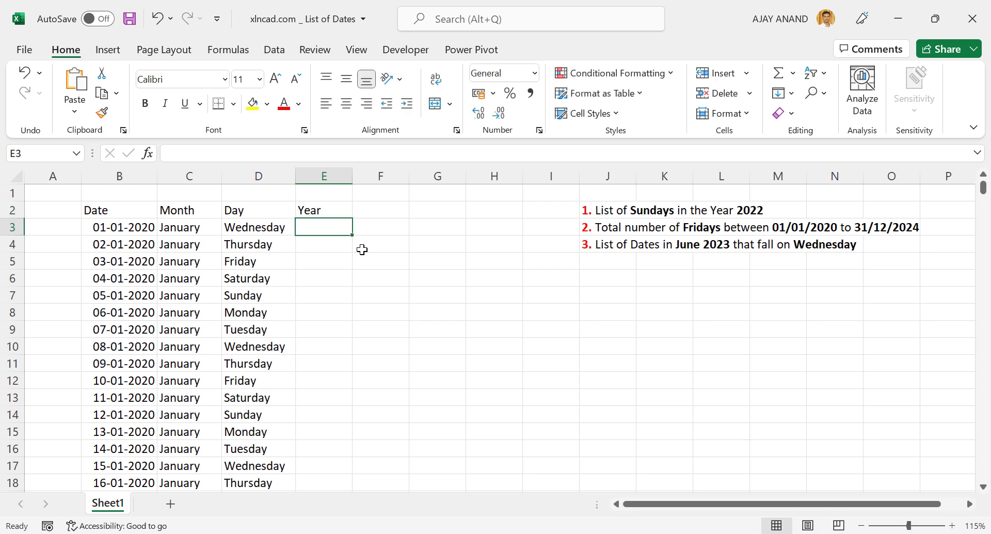
- Enter the formula =TEXT(B3,"YYYY") in E3 to get the four-digit year of the first date
{"action": "type", "text": "=TEXT"}
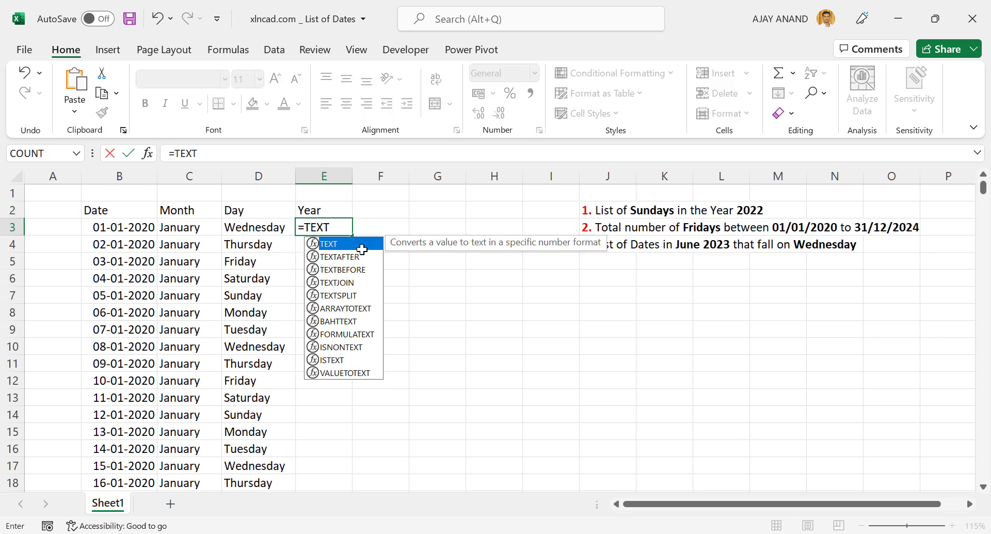
{"action": "type", "text": "("}
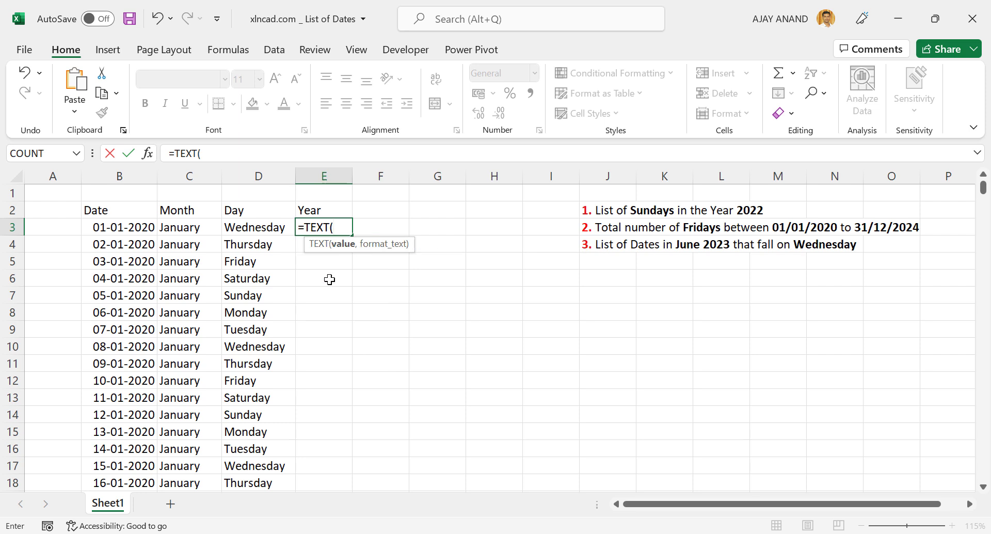
{"action": "left_click", "coordinate": [136, 227]}
{"action": "type", "text": ",\"YYY"}
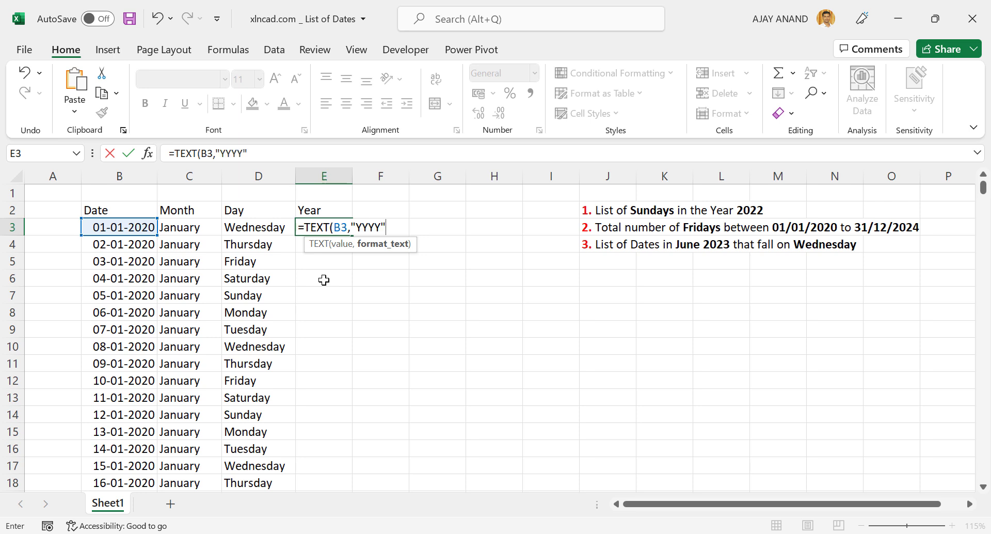
{"action": "type", "text": "Y\""}
{"action": "key", "text": "Return"}
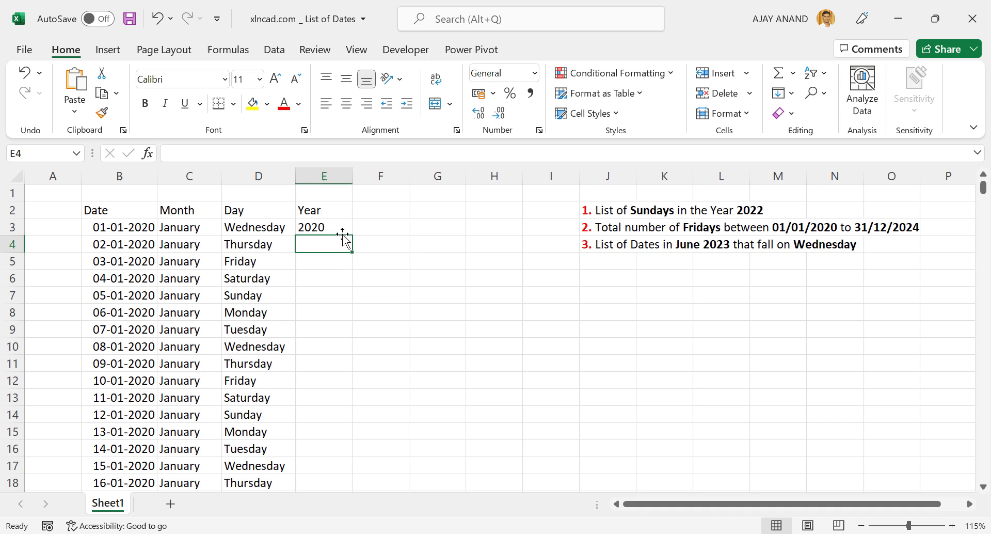
- Fill the E3 year formula down the whole date list and check the rows through to the last date
{"action": "left_click", "coordinate": [342, 231]}
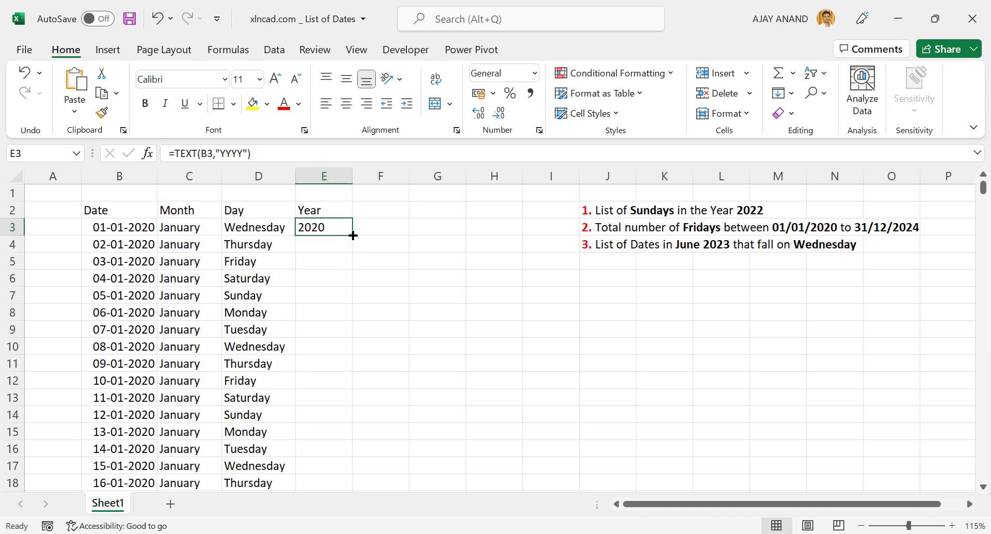
{"action": "double_click", "coordinate": [353, 235]}
{"action": "scroll", "coordinate": [335, 335], "scroll_direction": "down", "scroll_amount": 10}
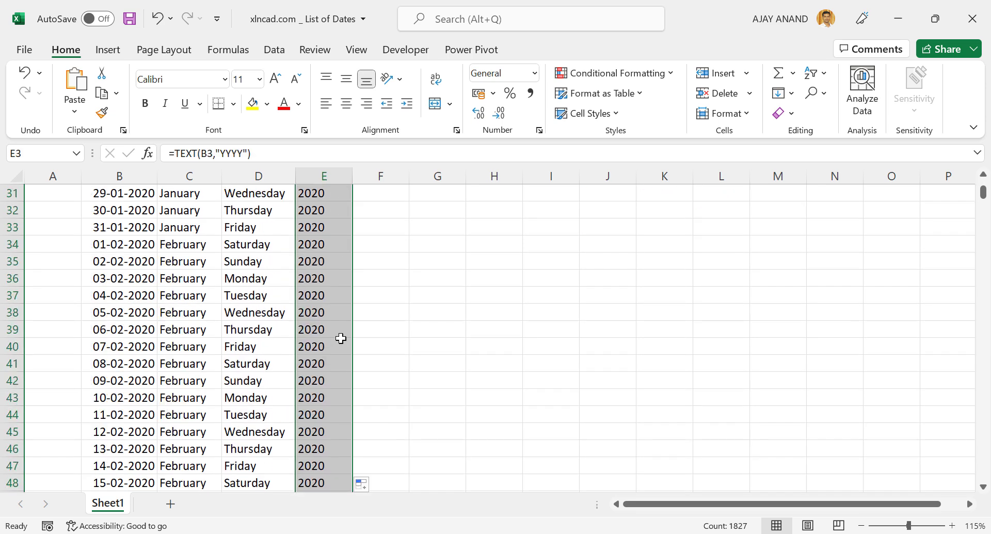
{"action": "left_click", "coordinate": [267, 343]}
{"action": "key", "text": "ctrl+Down"}
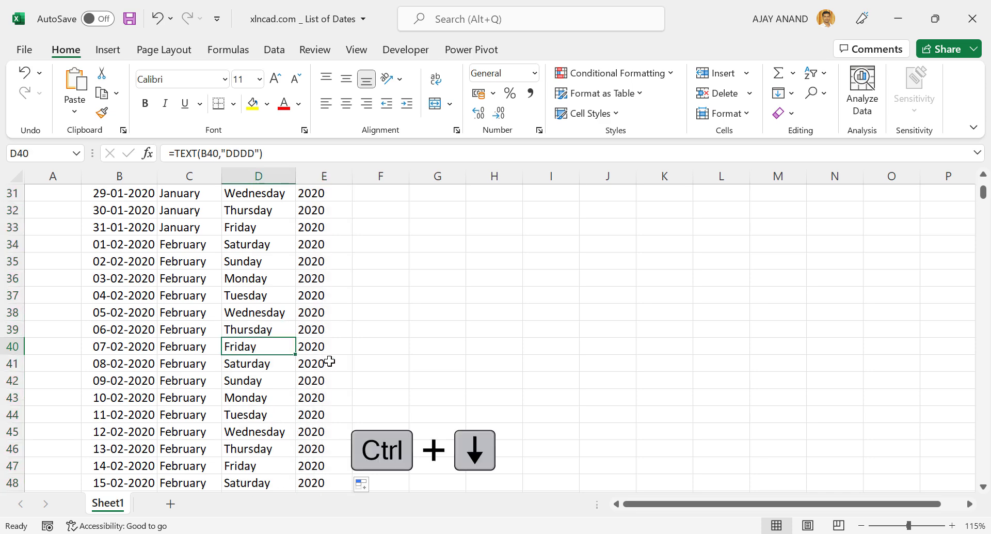
{"action": "scroll", "coordinate": [343, 394], "scroll_direction": "down", "scroll_amount": 2}
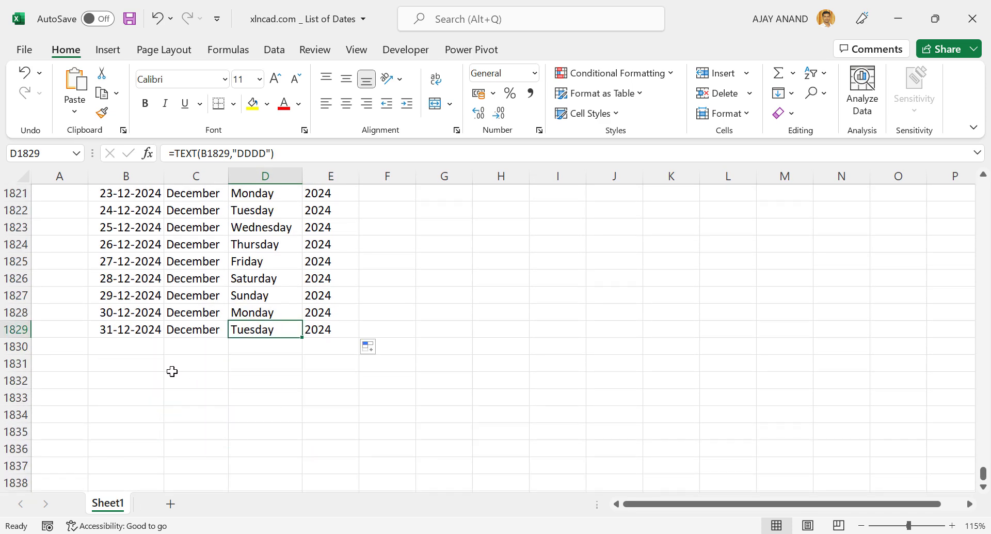
{"action": "key", "text": "ctrl+Up"}
{"action": "scroll", "coordinate": [369, 296], "scroll_direction": "up", "scroll_amount": 1}
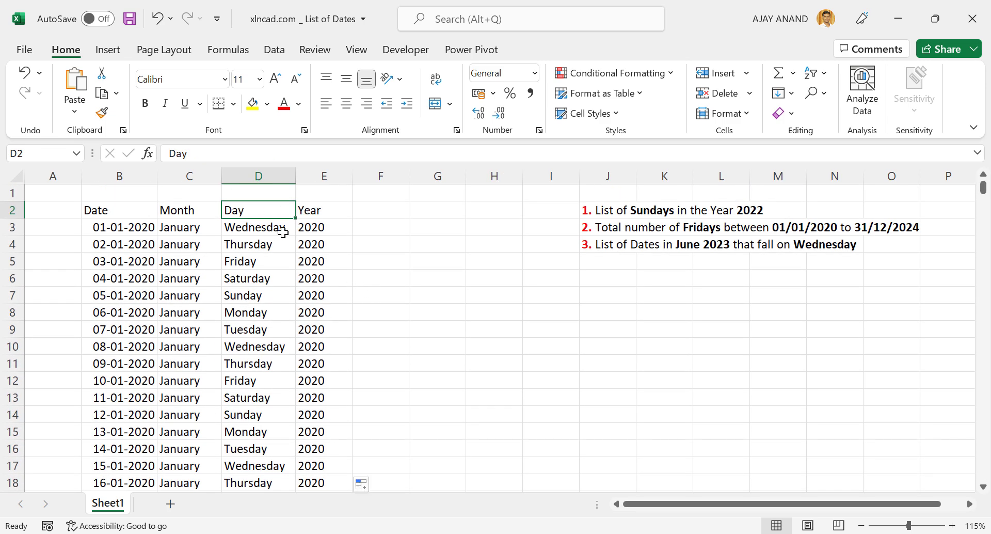
- Format the headers in B2:E2 with a light orange fill, bold italic text and centred alignment
{"action": "left_click_drag", "start_coordinate": [121, 210], "coordinate": [309, 209]}
{"action": "left_click", "coordinate": [267, 104]}
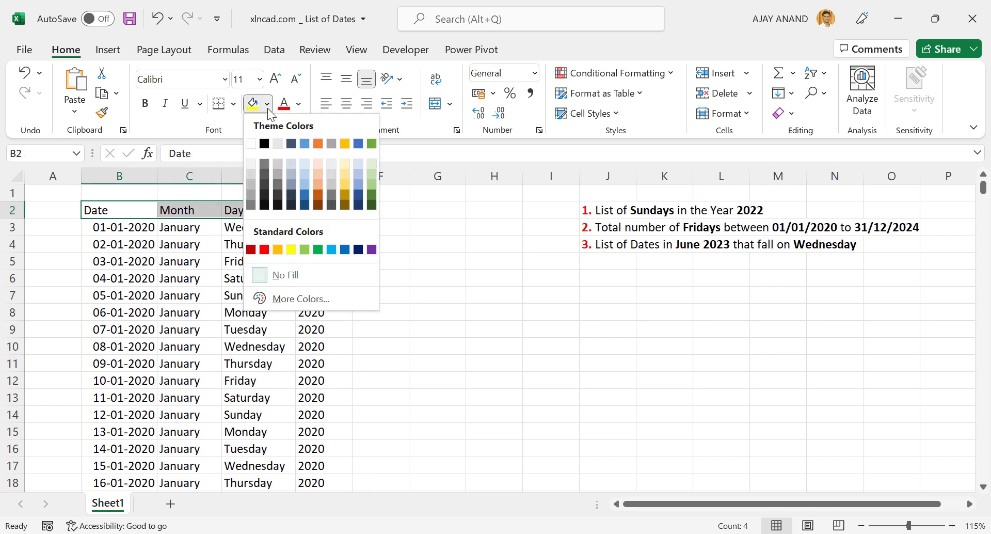
{"action": "left_click", "coordinate": [316, 163]}
{"action": "left_click", "coordinate": [147, 106]}
{"action": "left_click", "coordinate": [165, 108]}
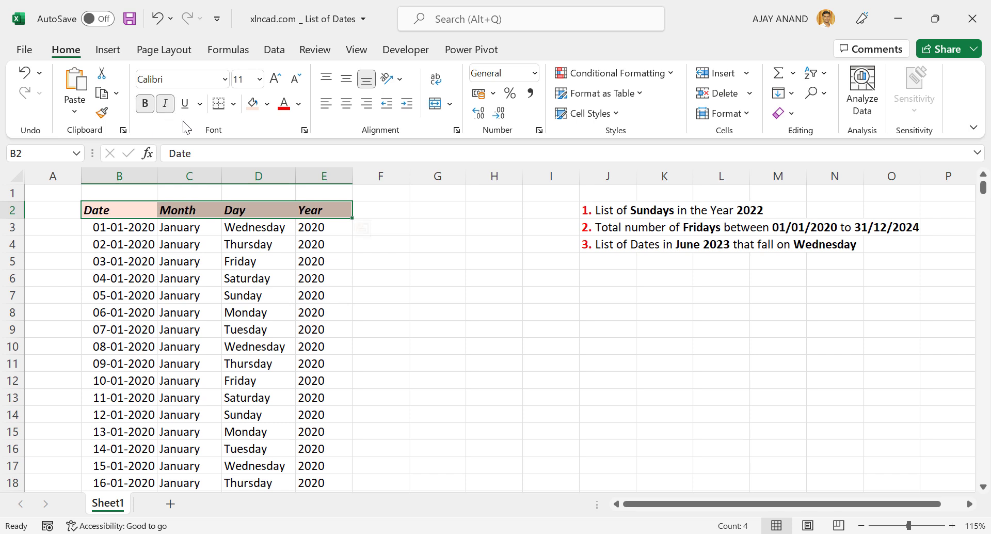
{"action": "left_click", "coordinate": [347, 105]}
{"action": "left_click", "coordinate": [480, 281]}
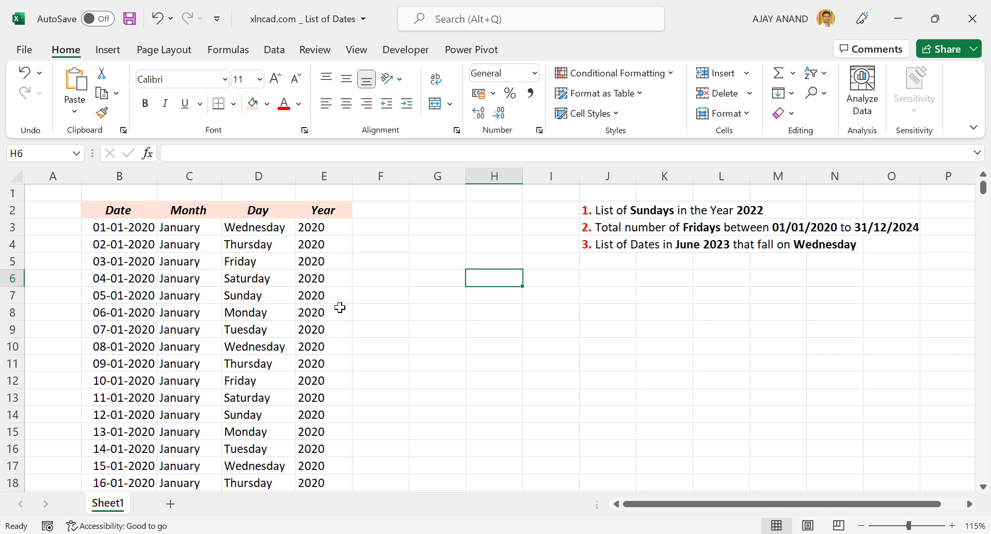
- Create a PivotTable from the date list range Sheet1!$B$2:$E$1829, placed on the existing worksheet at H7
{"action": "left_click", "coordinate": [216, 314]}
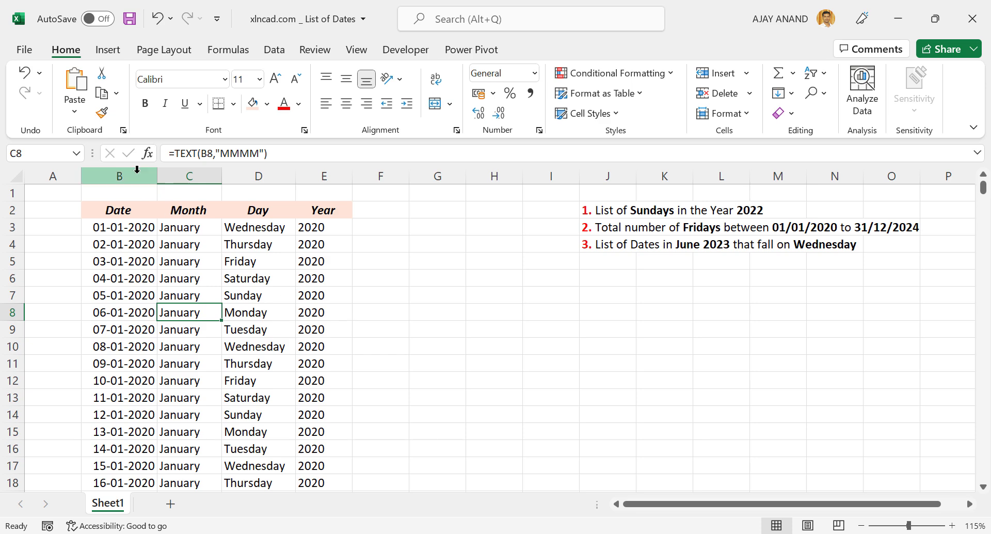
{"action": "left_click", "coordinate": [107, 52]}
{"action": "left_click", "coordinate": [51, 83]}
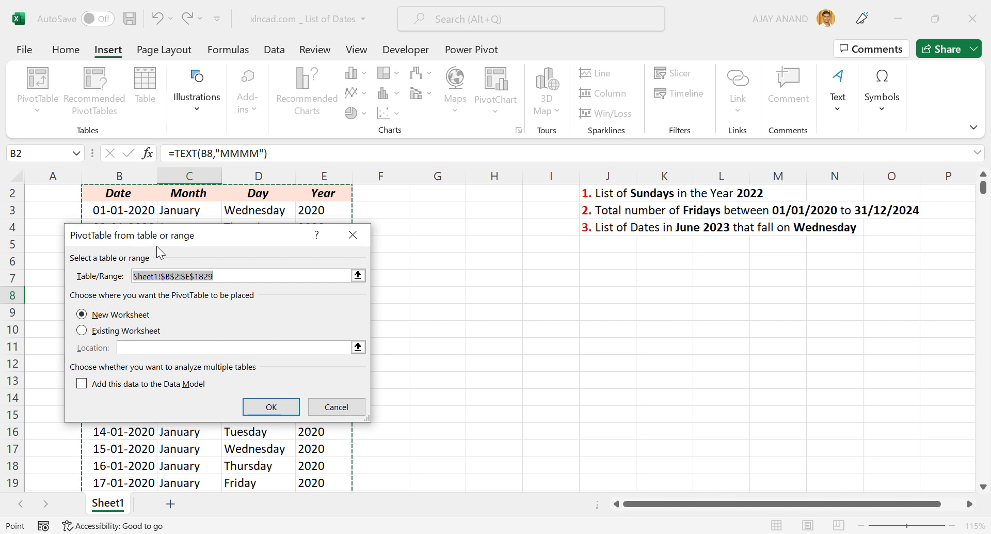
{"action": "left_click_drag", "start_coordinate": [150, 242], "coordinate": [491, 228]}
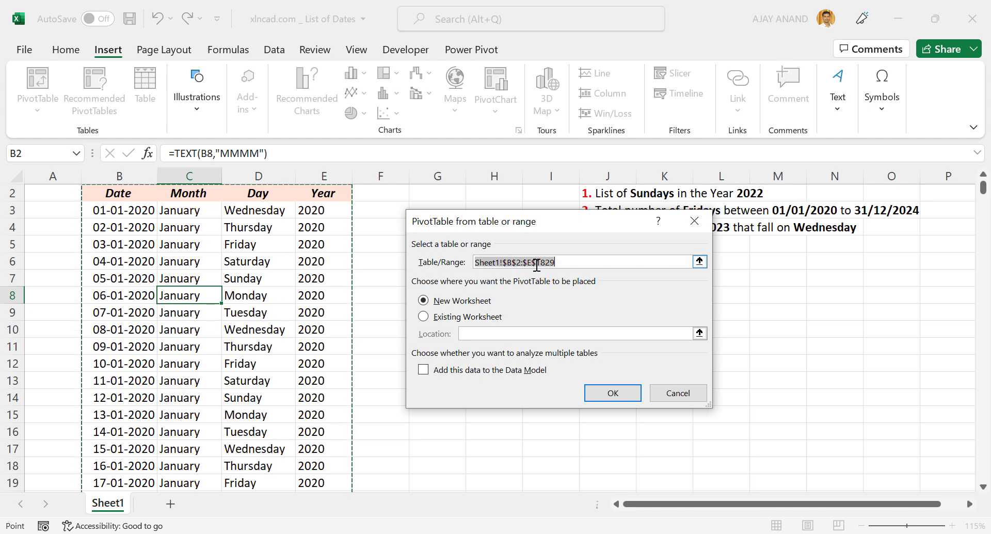
{"action": "scroll", "coordinate": [232, 356], "scroll_direction": "down", "scroll_amount": 7}
{"action": "scroll", "coordinate": [232, 358], "scroll_direction": "down", "scroll_amount": 2}
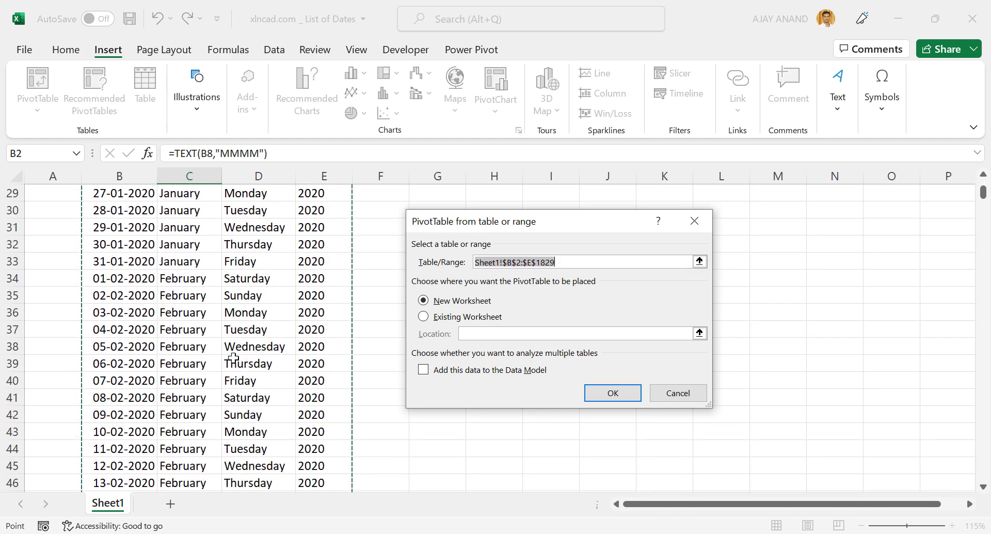
{"action": "scroll", "coordinate": [230, 354], "scroll_direction": "up", "scroll_amount": 10}
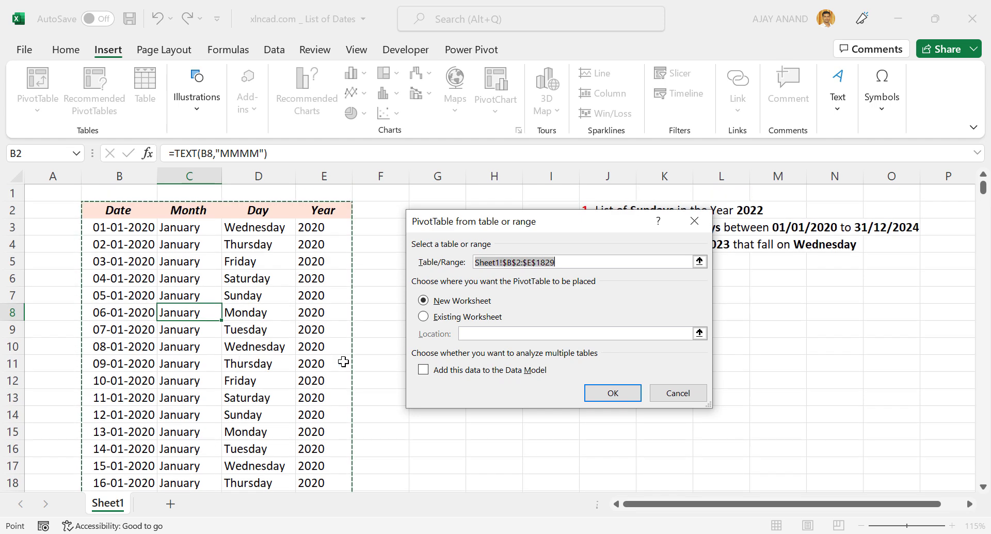
{"action": "left_click", "coordinate": [423, 316]}
{"action": "left_click_drag", "start_coordinate": [484, 223], "coordinate": [175, 242]}
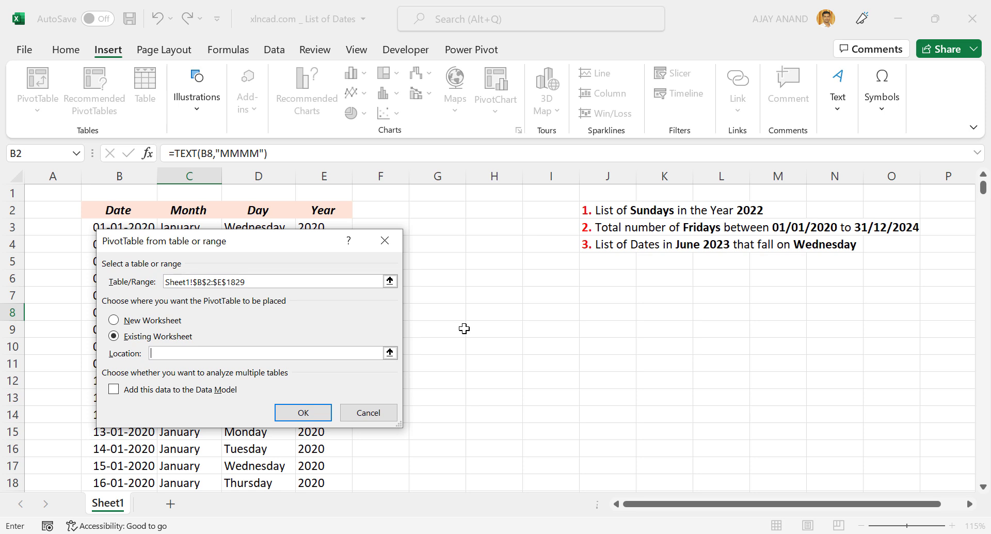
{"action": "left_click", "coordinate": [491, 298]}
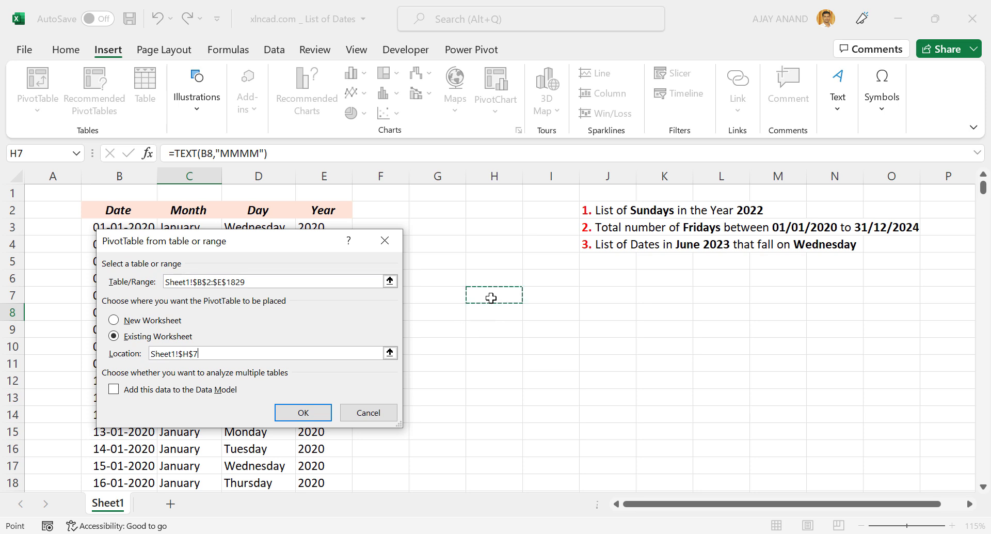
{"action": "left_click", "coordinate": [314, 412]}
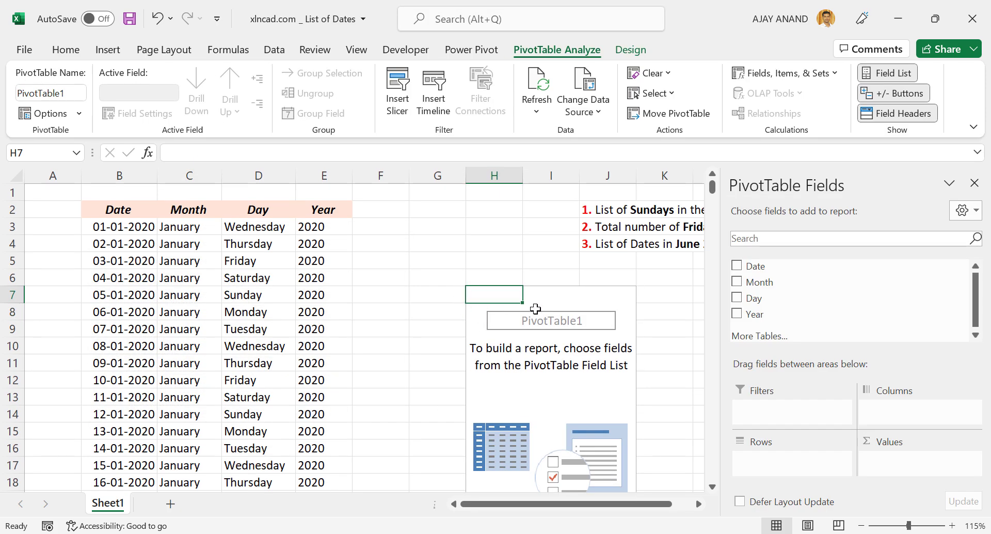
- Add the Month field to the PivotTable's rows and check the list of months
{"action": "left_click", "coordinate": [699, 504]}
{"action": "left_click", "coordinate": [699, 504]}
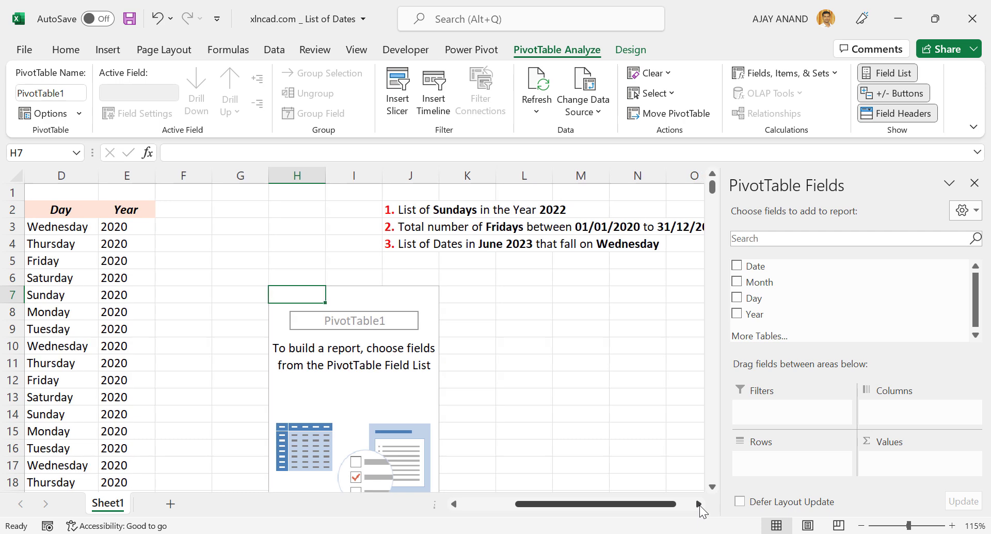
{"action": "left_click", "coordinate": [699, 504]}
{"action": "left_click", "coordinate": [699, 503]}
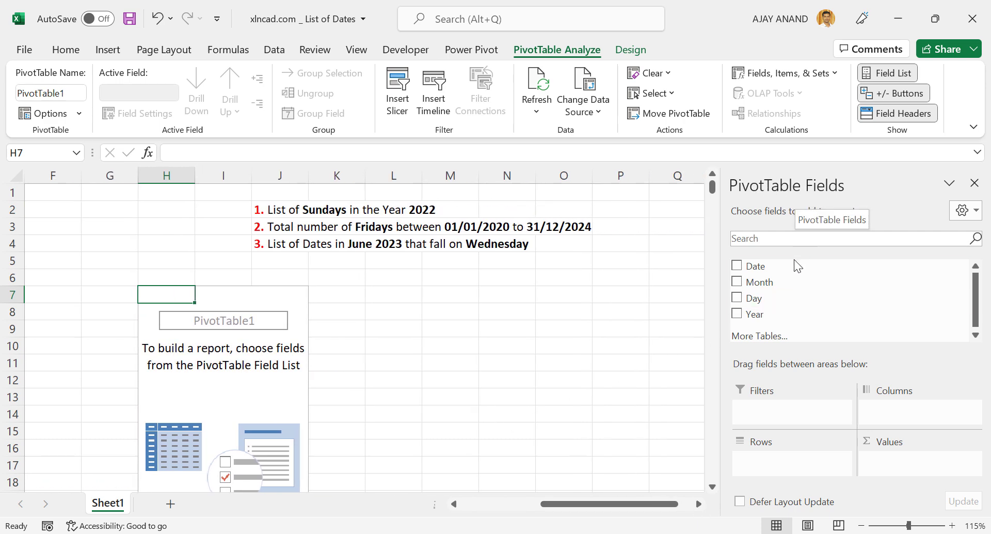
{"action": "left_click_drag", "start_coordinate": [787, 282], "coordinate": [799, 465]}
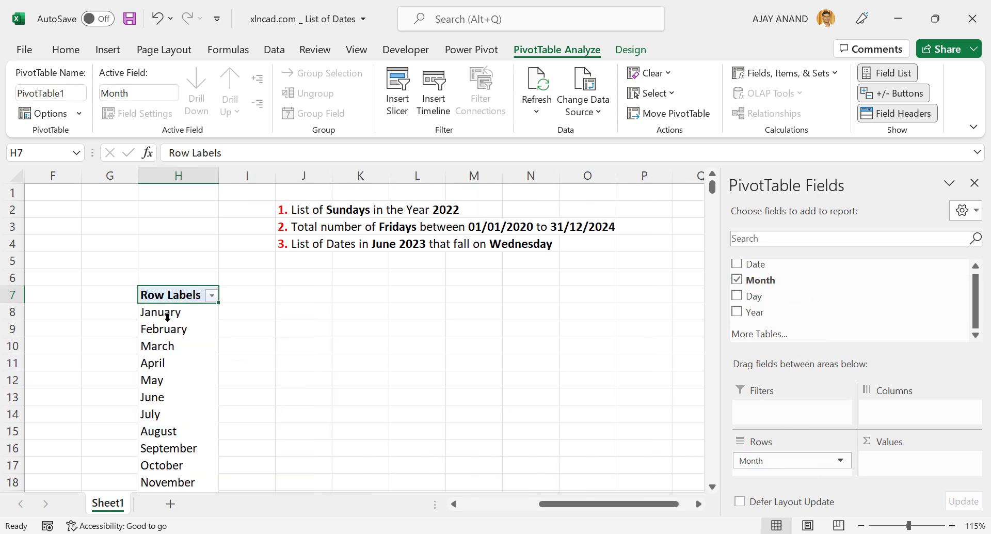
{"action": "scroll", "coordinate": [167, 317], "scroll_direction": "down", "scroll_amount": 1}
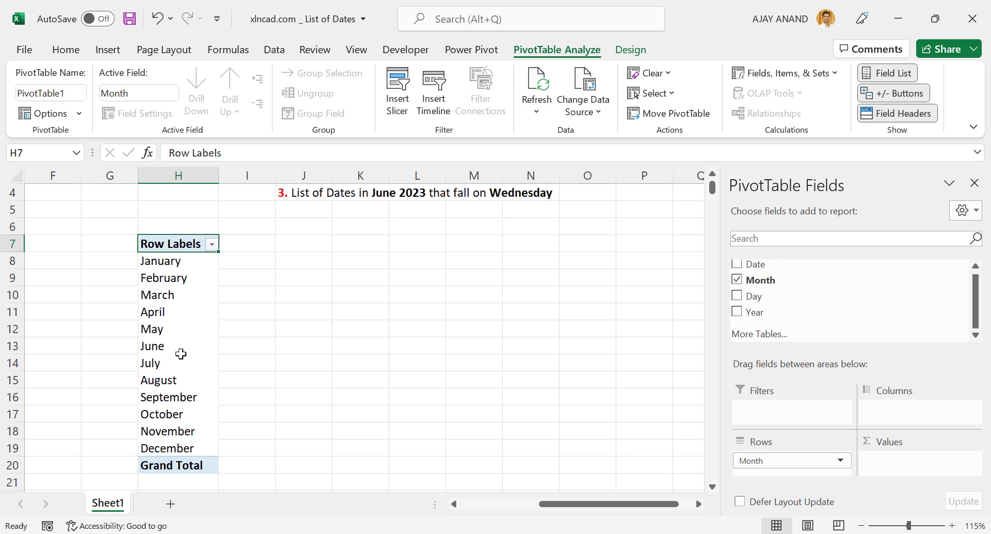
{"action": "scroll", "coordinate": [181, 354], "scroll_direction": "up", "scroll_amount": 1}
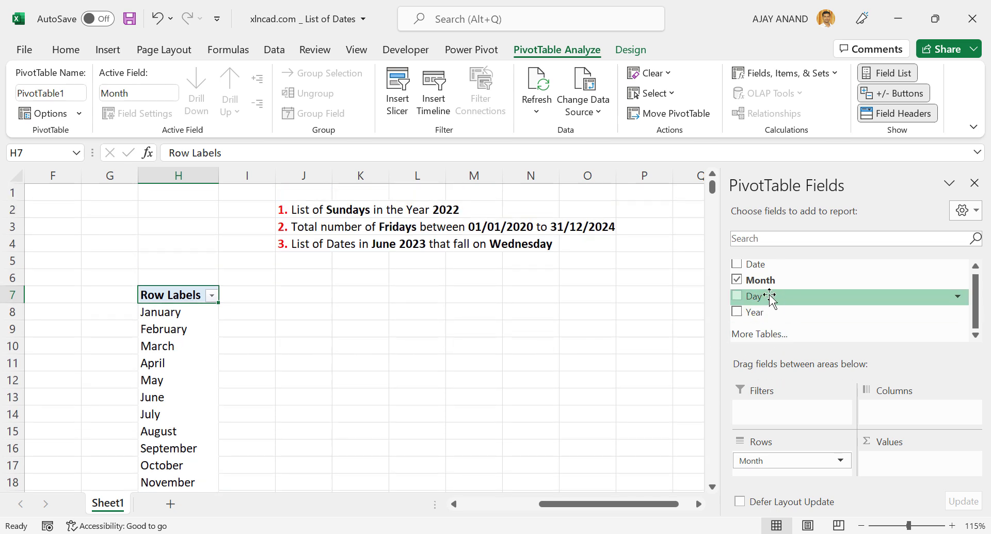
- Add the Day field to the PivotTable's columns and give columns I to P one equal width that fits the weekday names
{"action": "left_click_drag", "start_coordinate": [774, 297], "coordinate": [891, 419]}
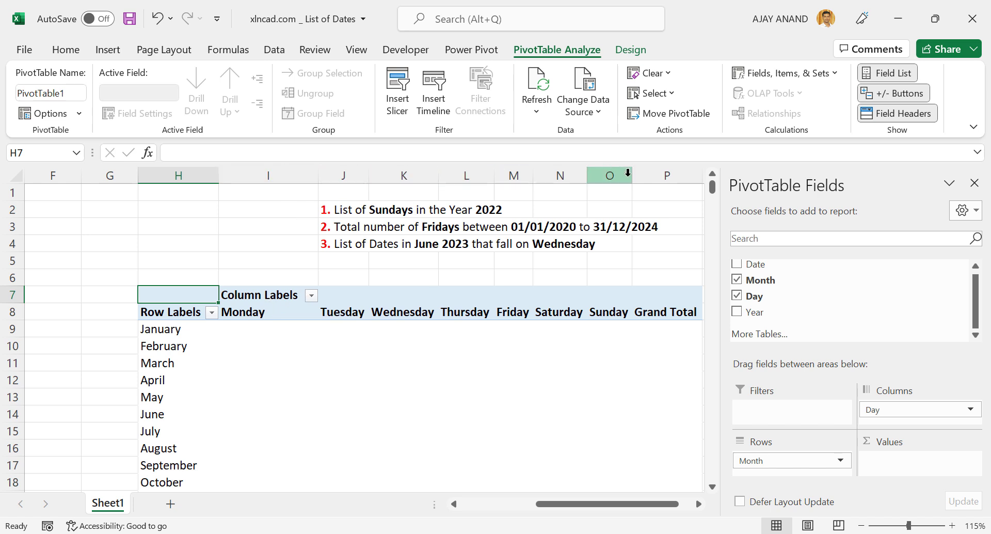
{"action": "left_click_drag", "start_coordinate": [277, 176], "coordinate": [668, 176]}
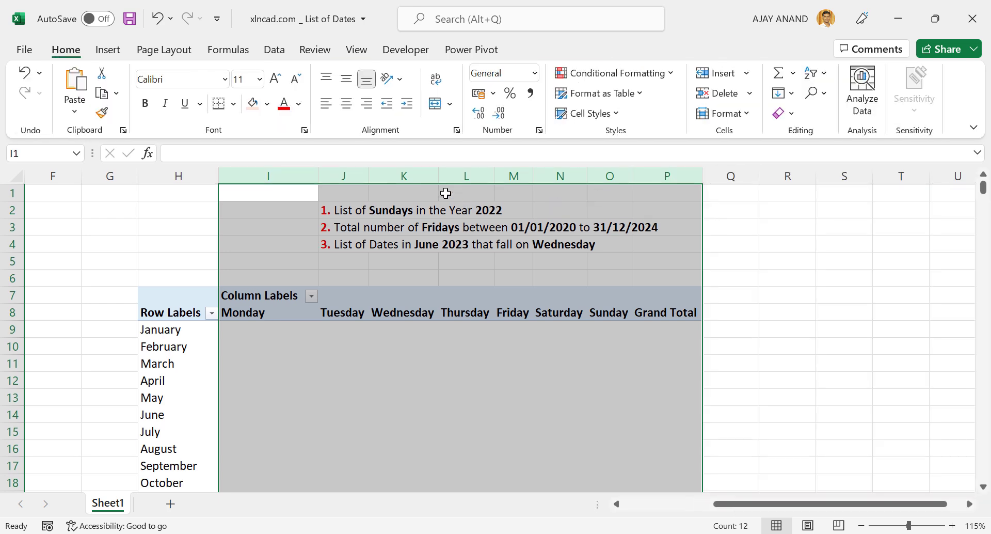
{"action": "left_click_drag", "start_coordinate": [438, 175], "coordinate": [437, 175]}
{"action": "left_click", "coordinate": [449, 380]}
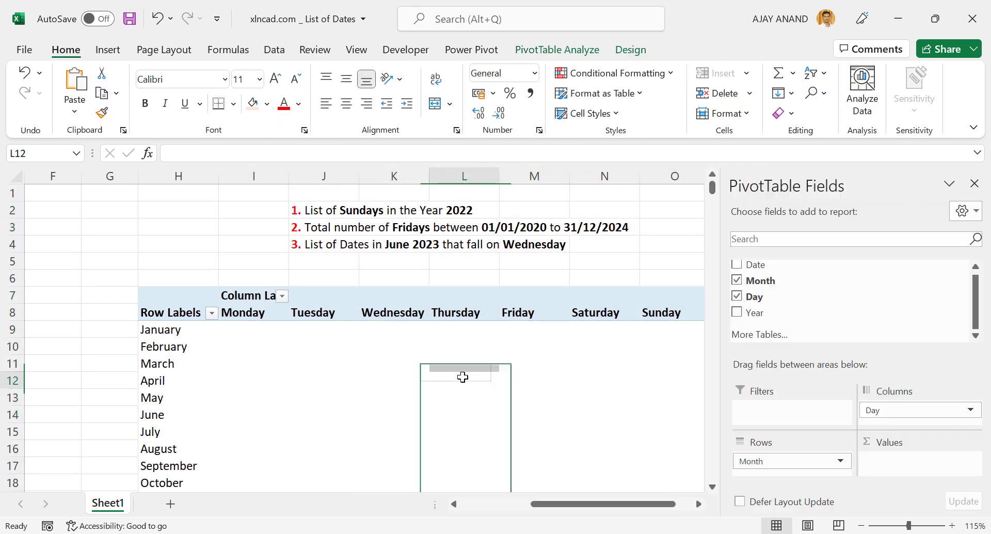
- Turn off Autofit column widths on update in the PivotTable's options
{"action": "scroll", "coordinate": [526, 357], "scroll_direction": "down", "scroll_amount": 1}
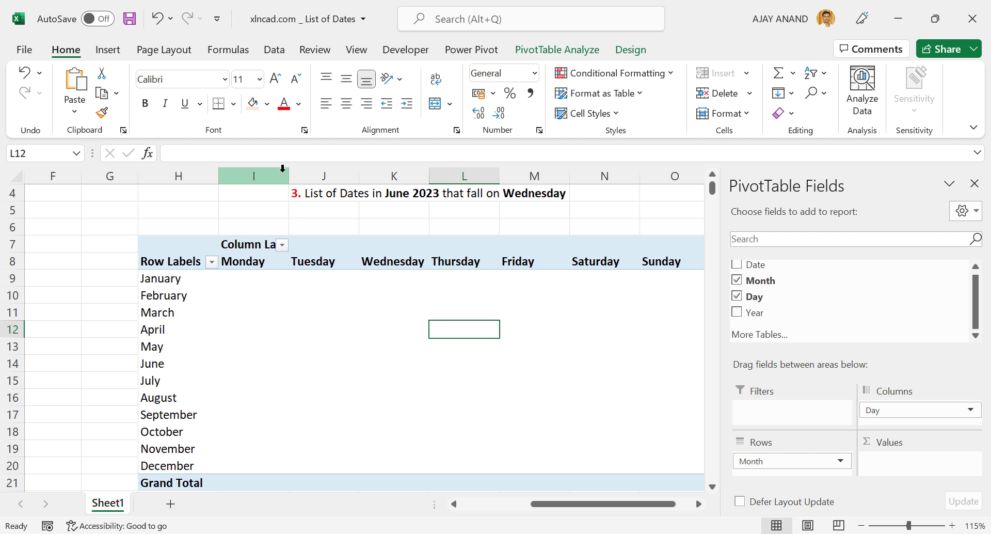
{"action": "right_click", "coordinate": [180, 331]}
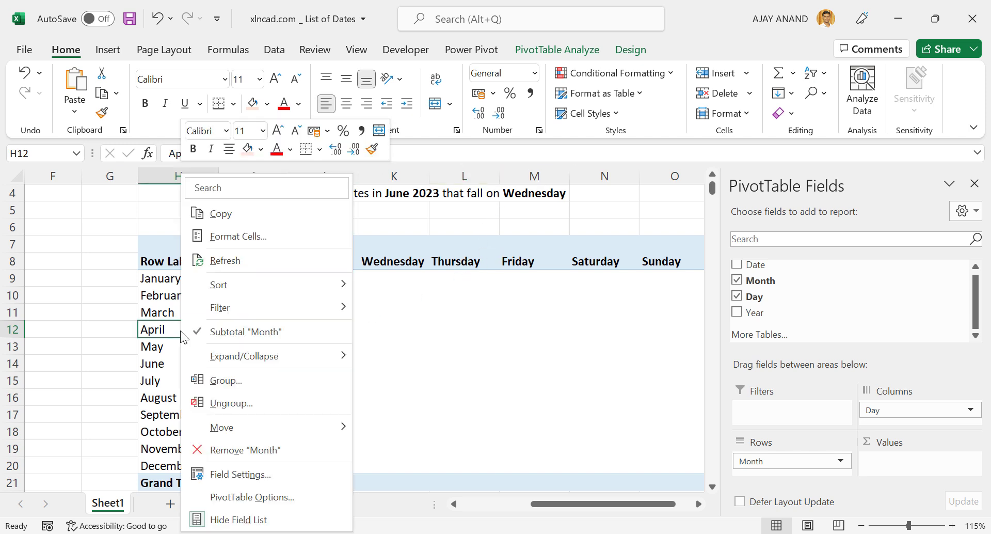
{"action": "left_click", "coordinate": [307, 497]}
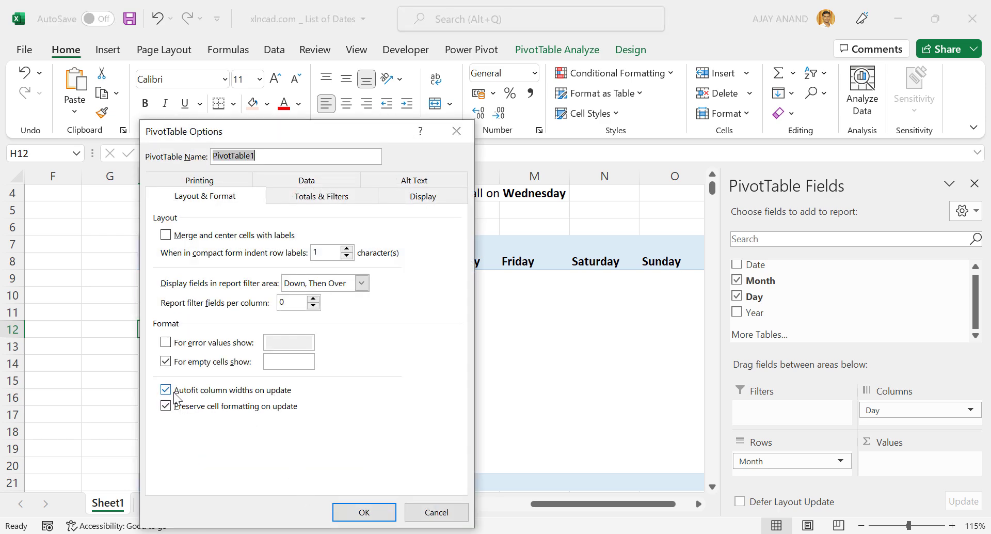
{"action": "left_click", "coordinate": [170, 393]}
{"action": "left_click", "coordinate": [355, 511]}
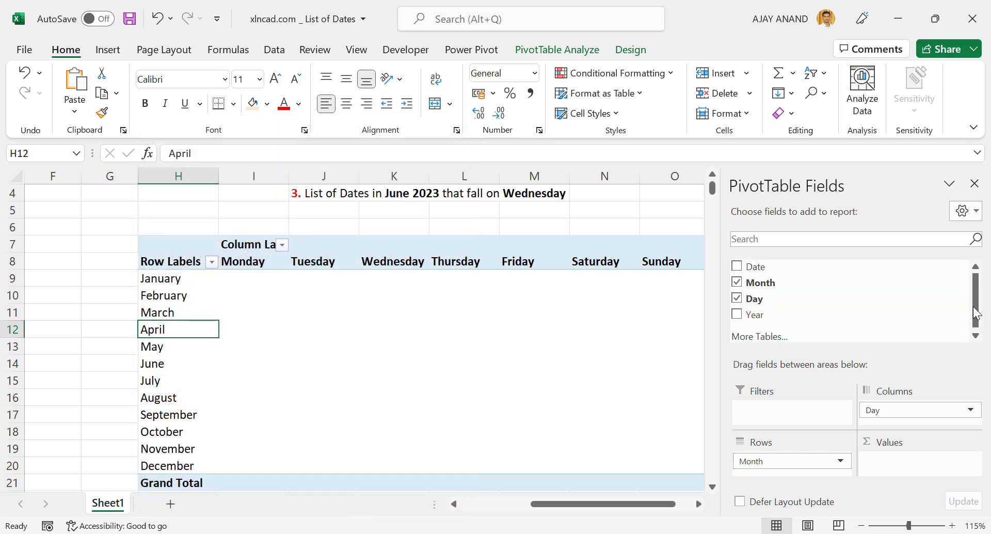
- Add the Date field to the PivotTable's values to count the dates per month and weekday
{"action": "left_click_drag", "start_coordinate": [773, 270], "coordinate": [902, 463]}
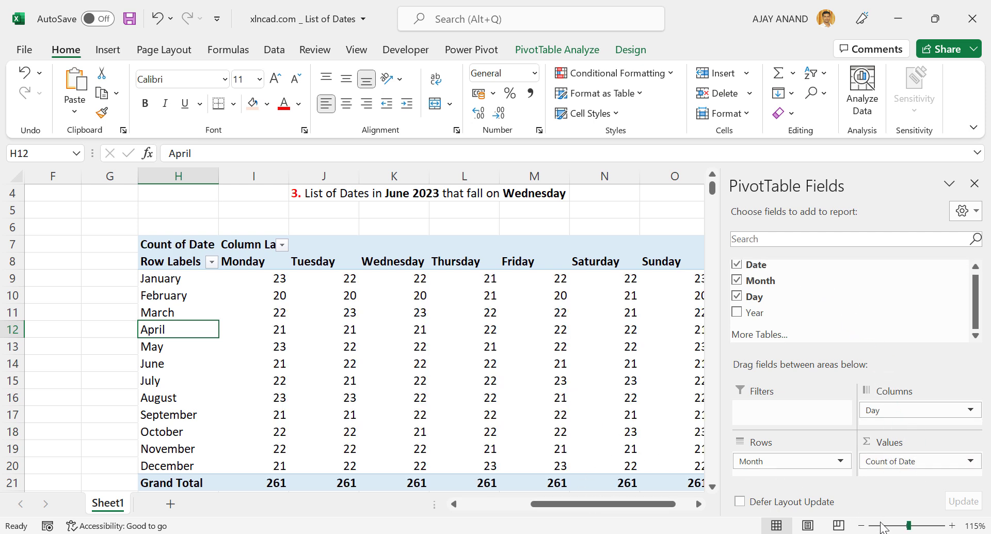
{"action": "left_click", "coordinate": [861, 526]}
{"action": "left_click", "coordinate": [861, 526]}
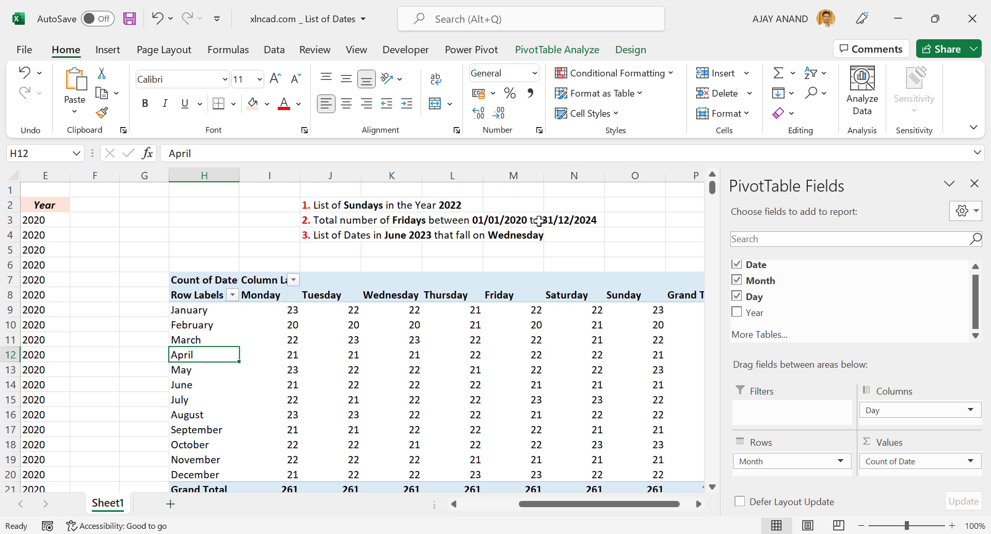
{"action": "scroll", "coordinate": [509, 309], "scroll_direction": "down", "scroll_amount": 1}
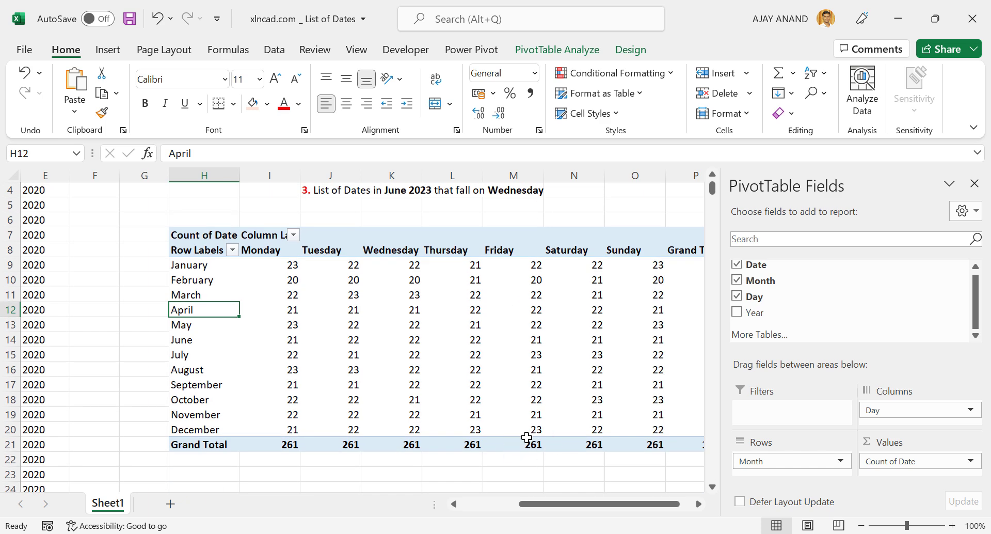
- Add the Year field to the PivotTable's filters and filter the table to 2022 only
{"action": "scroll", "coordinate": [526, 437], "scroll_direction": "up", "scroll_amount": 1}
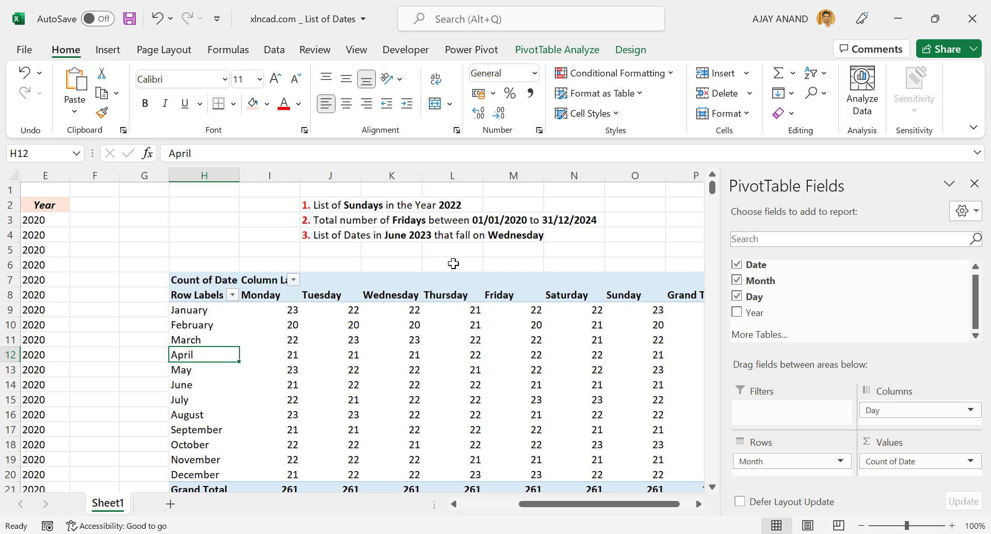
{"action": "left_click_drag", "start_coordinate": [754, 313], "coordinate": [773, 403]}
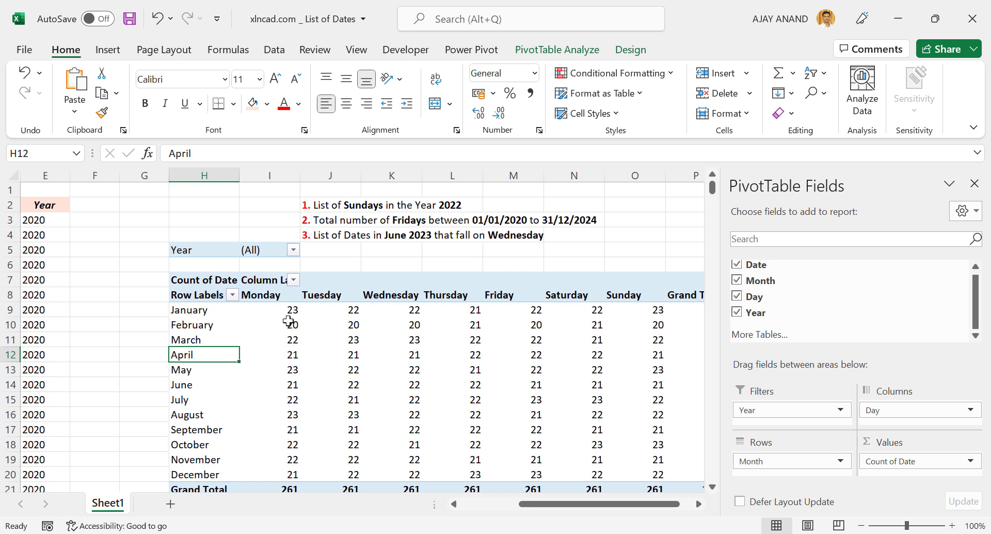
{"action": "mouse_move", "coordinate": [327, 355]}
{"action": "left_click", "coordinate": [293, 250]}
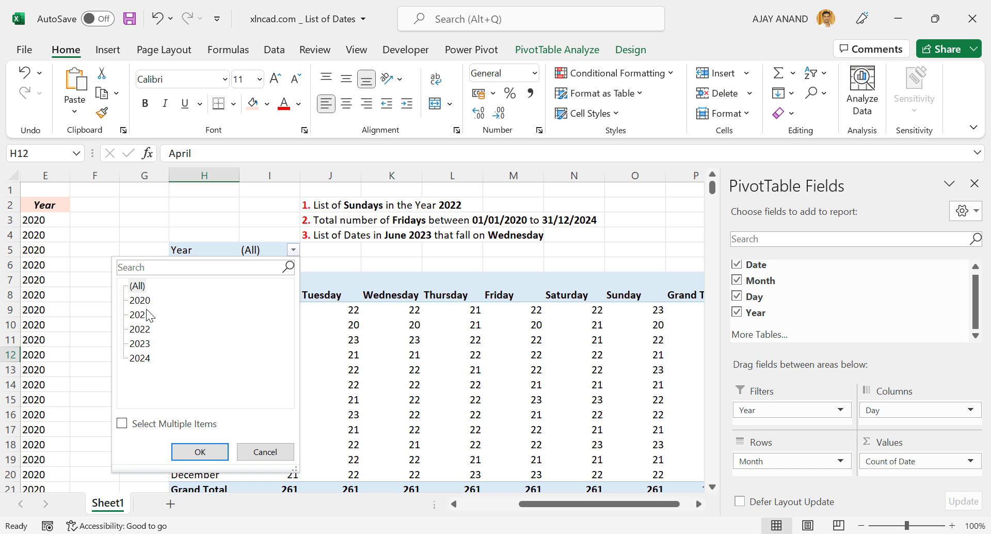
{"action": "left_click", "coordinate": [122, 424]}
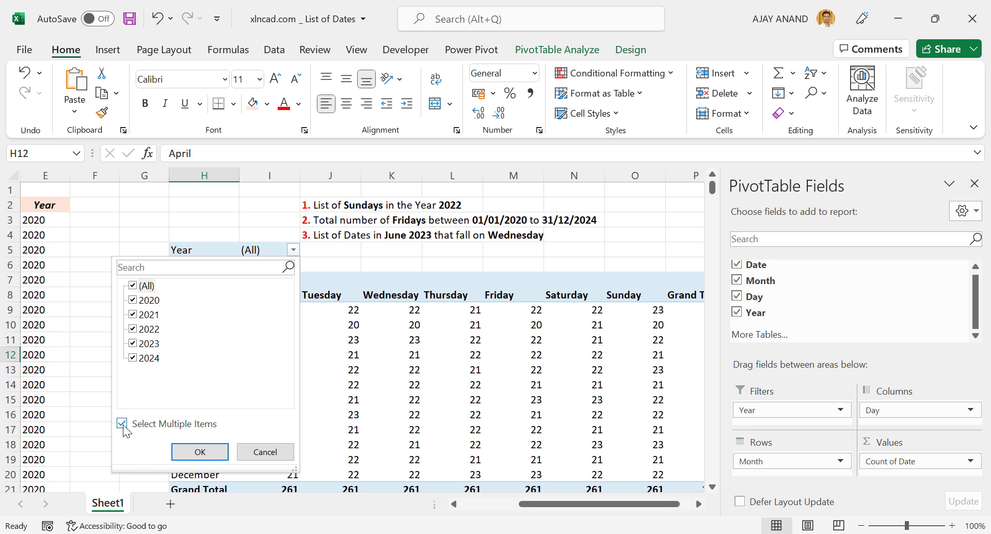
{"action": "left_click", "coordinate": [133, 286]}
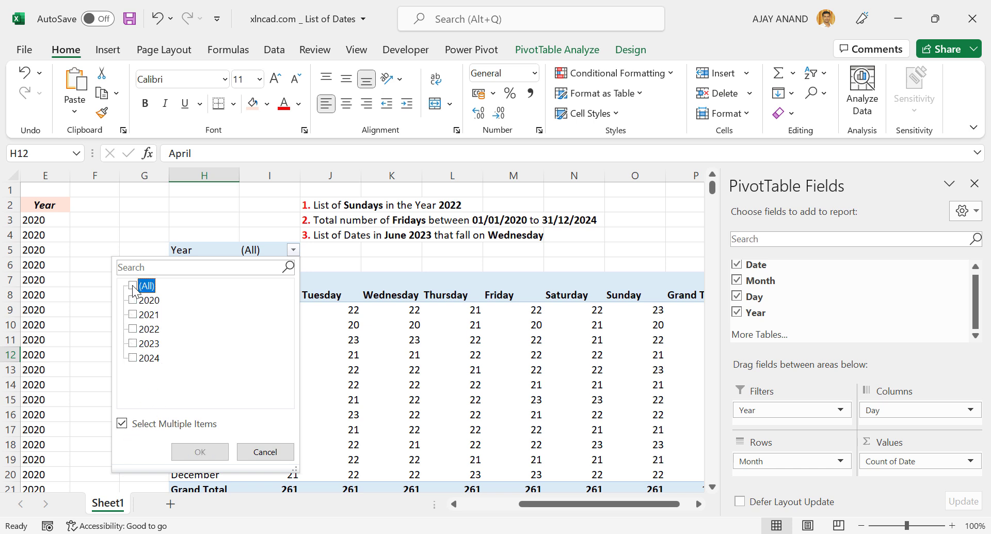
{"action": "left_click", "coordinate": [133, 330]}
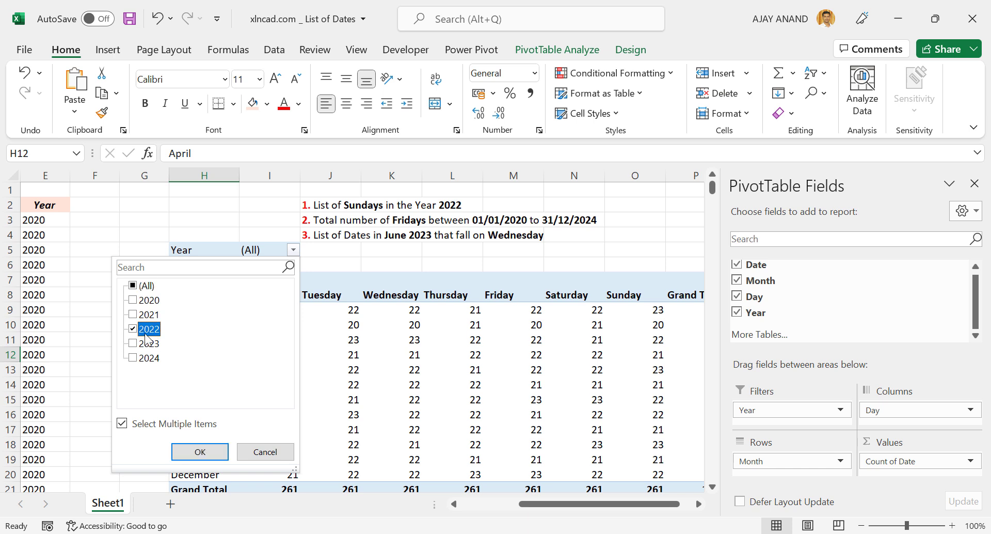
{"action": "left_click", "coordinate": [217, 452]}
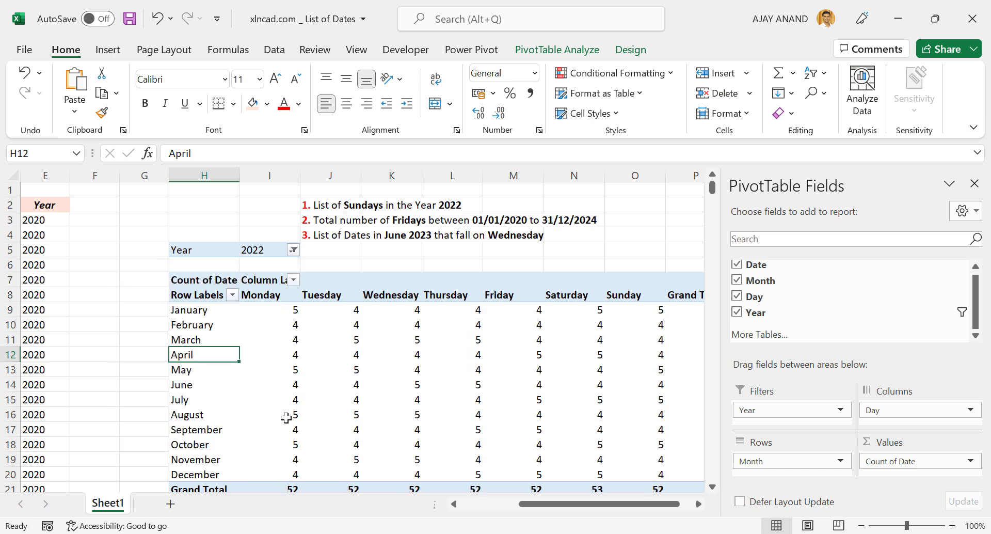
- Extract the records behind the Sunday grand total to a new sheet and widen its Date column so the dates are readable
{"action": "scroll", "coordinate": [392, 385], "scroll_direction": "down", "scroll_amount": 1}
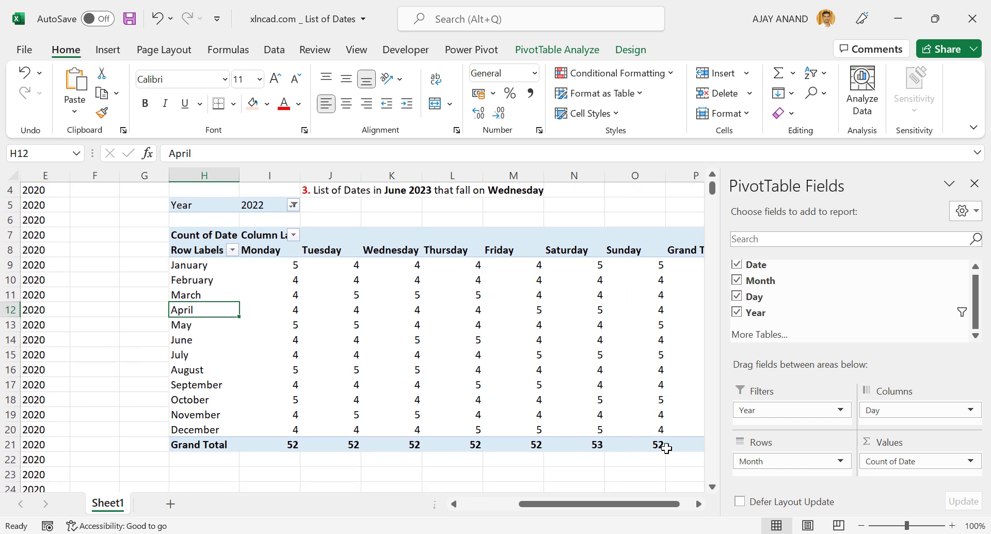
{"action": "double_click", "coordinate": [635, 446]}
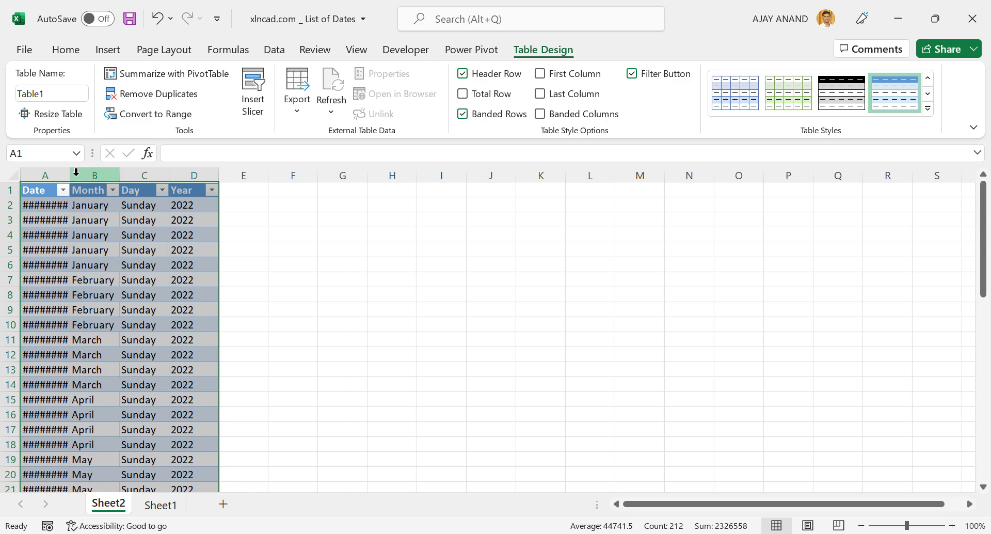
{"action": "left_click_drag", "start_coordinate": [67, 169], "coordinate": [88, 169]}
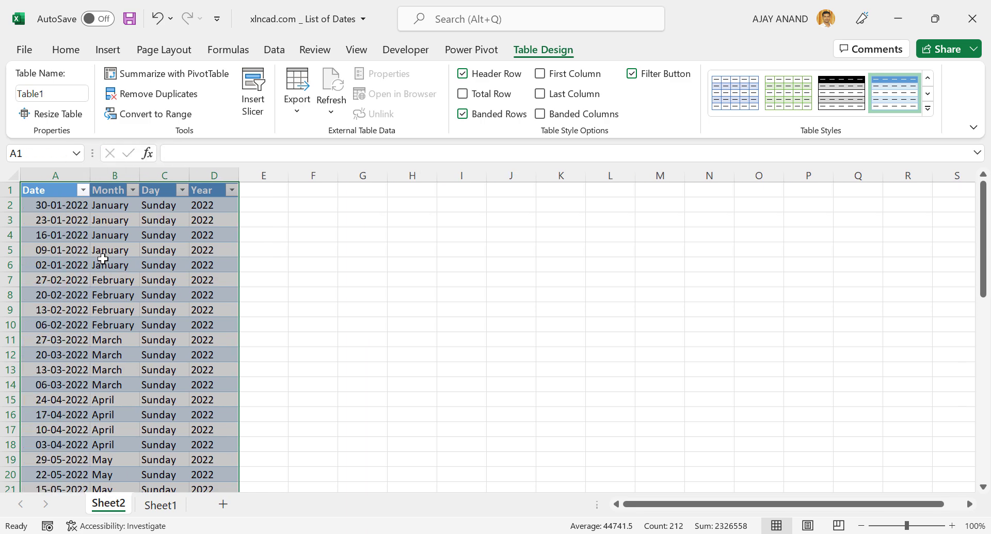
{"action": "left_click", "coordinate": [117, 286]}
{"action": "scroll", "coordinate": [132, 330], "scroll_direction": "down", "scroll_amount": 13}
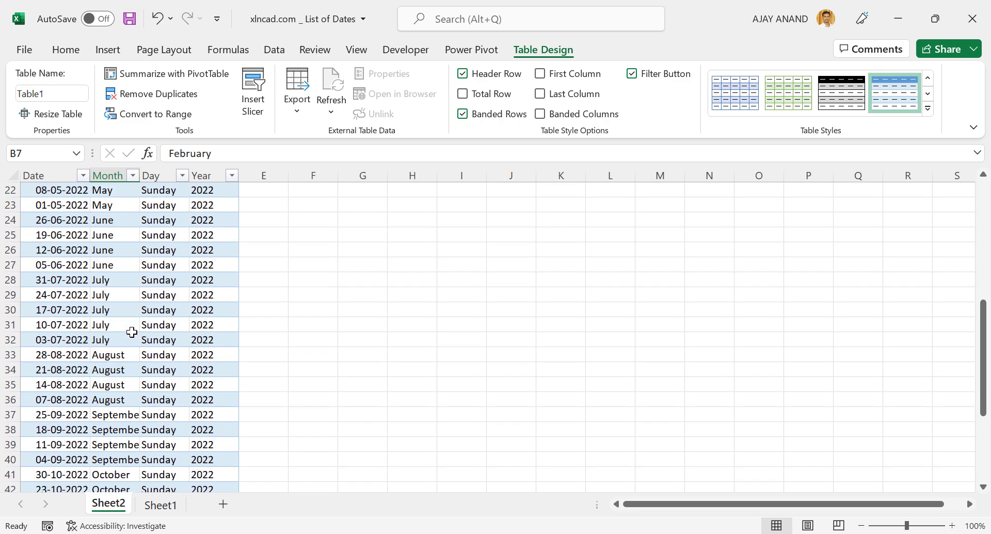
- Sort the extracted 2022 Sundays by date from oldest to newest
{"action": "scroll", "coordinate": [132, 331], "scroll_direction": "up", "scroll_amount": 13}
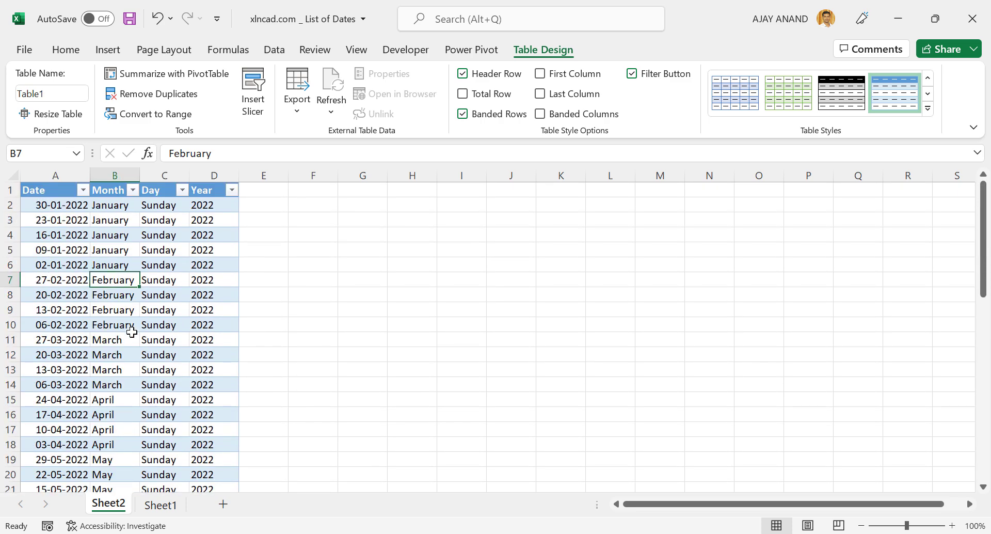
{"action": "right_click", "coordinate": [80, 268]}
{"action": "mouse_move", "coordinate": [147, 322]}
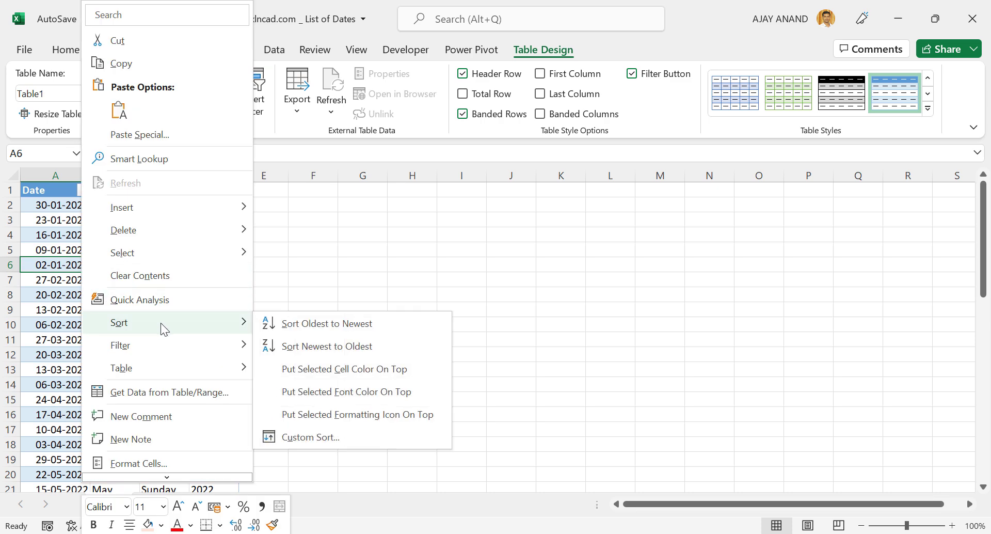
{"action": "left_click", "coordinate": [362, 330]}
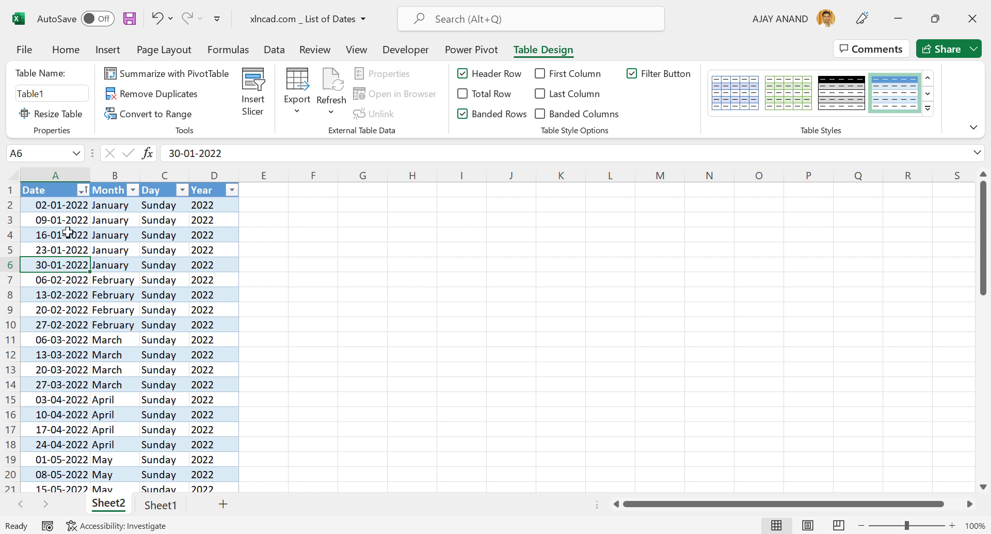
- Compare the sorted list of Sundays with the April 2022 month in the system calendar
{"action": "scroll", "coordinate": [68, 232], "scroll_direction": "down", "scroll_amount": 2}
{"action": "scroll", "coordinate": [115, 282], "scroll_direction": "down", "scroll_amount": 1}
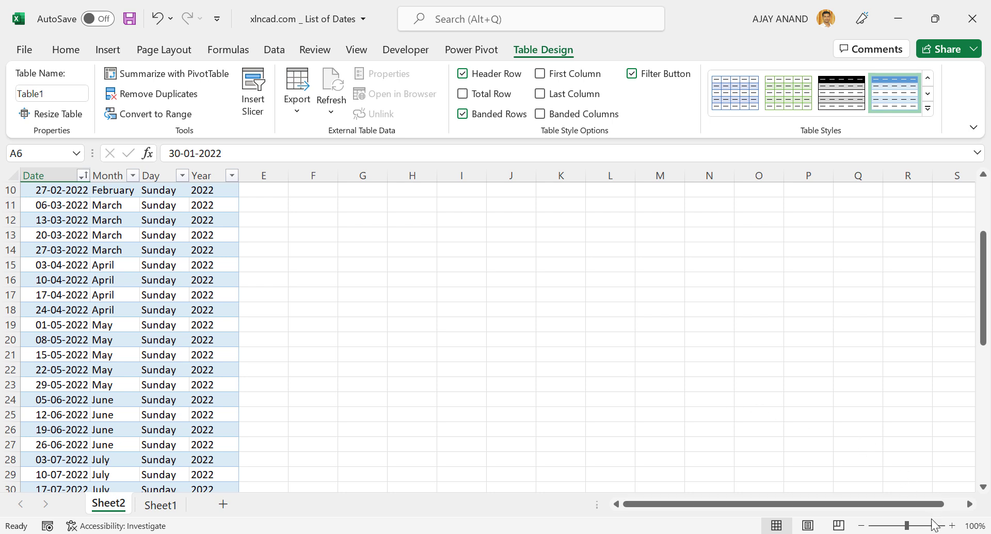
{"action": "left_click", "coordinate": [942, 533]}
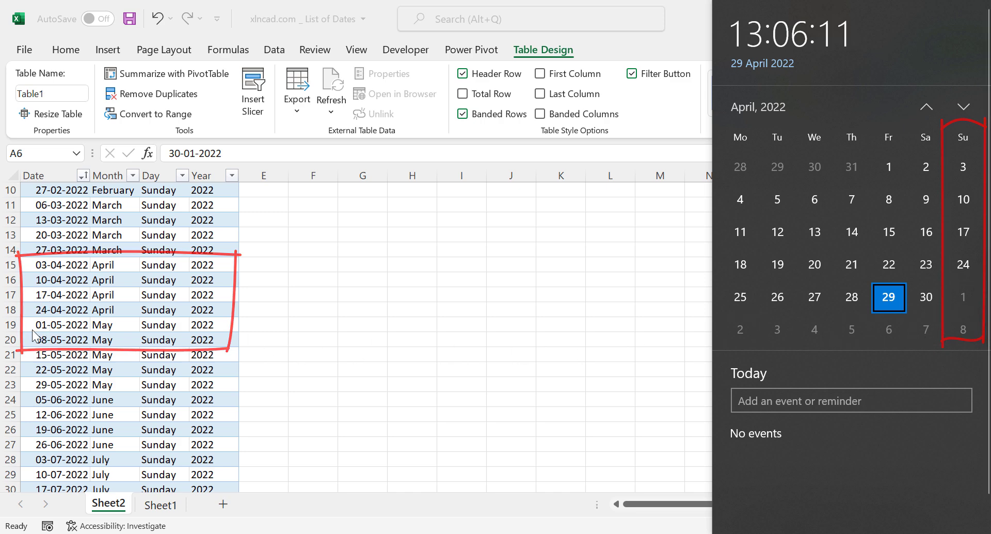
{"action": "left_click", "coordinate": [316, 347]}
- Return to the PivotTable on Sheet1 and change its Year filter to 2023 only
{"action": "left_click", "coordinate": [159, 505]}
{"action": "scroll", "coordinate": [415, 415], "scroll_direction": "up", "scroll_amount": 1}
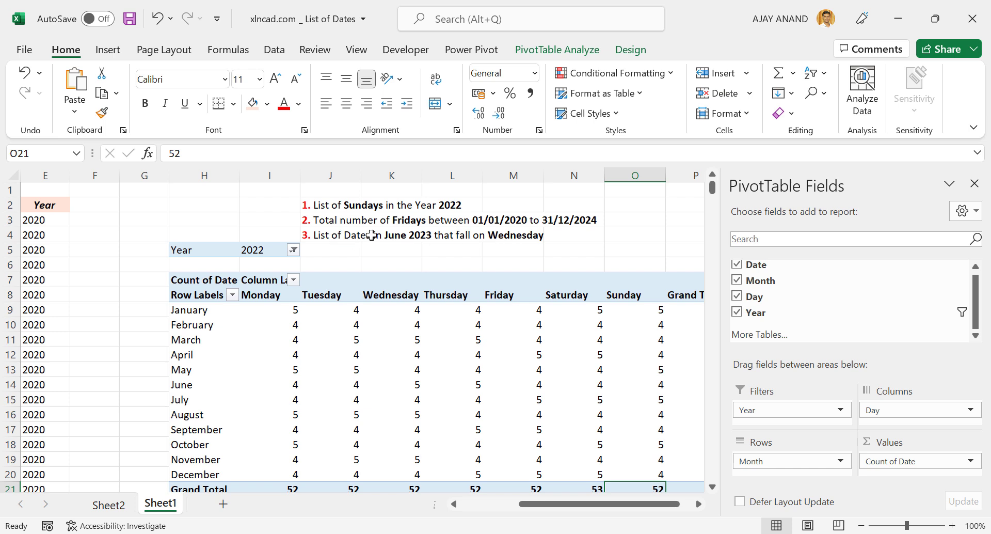
{"action": "left_click", "coordinate": [293, 250]}
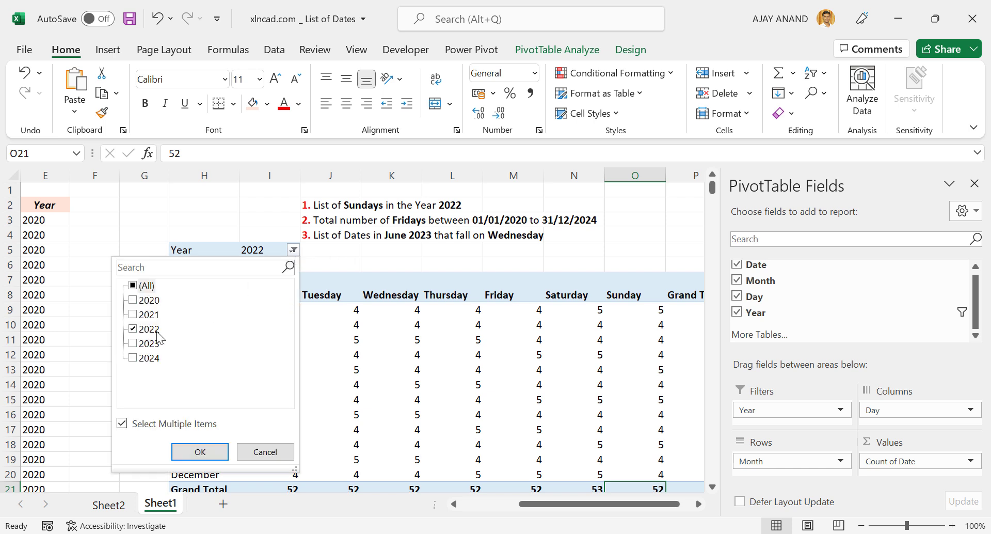
{"action": "left_click", "coordinate": [134, 329]}
{"action": "left_click", "coordinate": [132, 344]}
{"action": "left_click", "coordinate": [219, 450]}
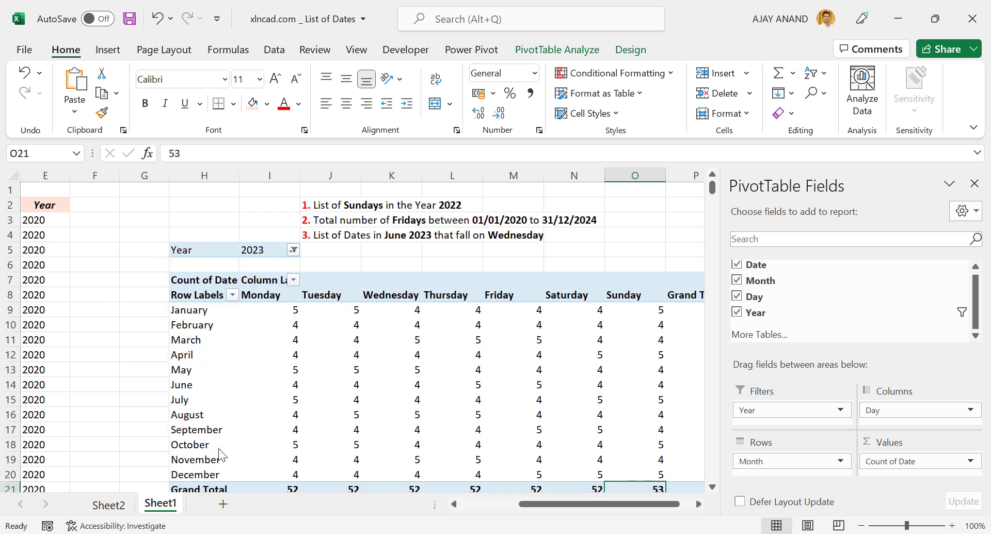
- Extract the records behind the June Wednesday count to a new sheet and widen its Date and Day columns to fit
{"action": "scroll", "coordinate": [325, 370], "scroll_direction": "down", "scroll_amount": 1}
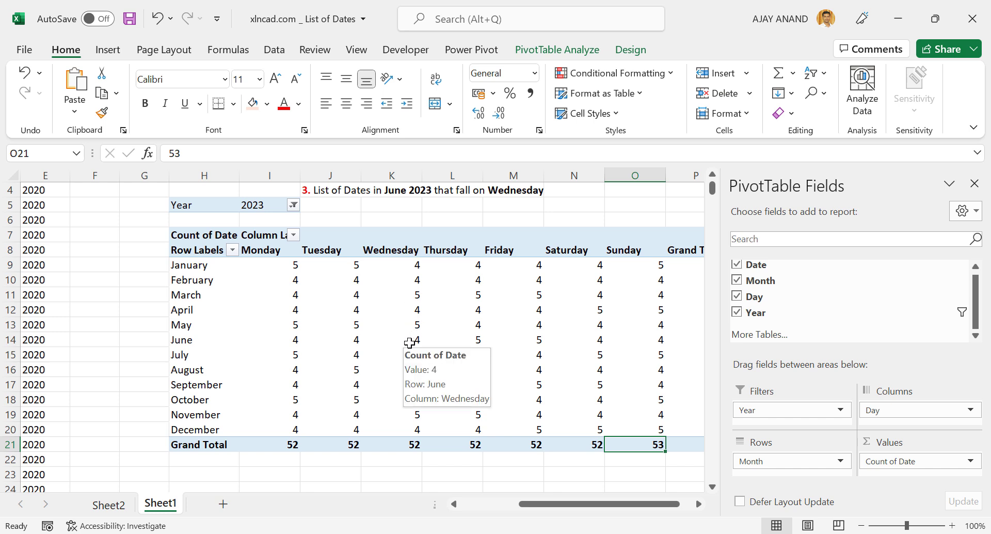
{"action": "mouse_move", "coordinate": [400, 342]}
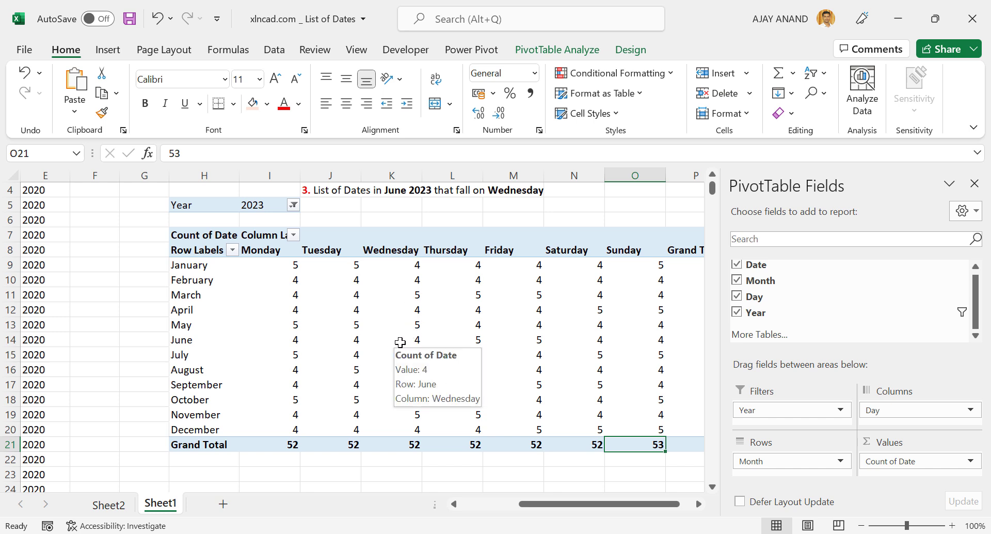
{"action": "double_click", "coordinate": [400, 342]}
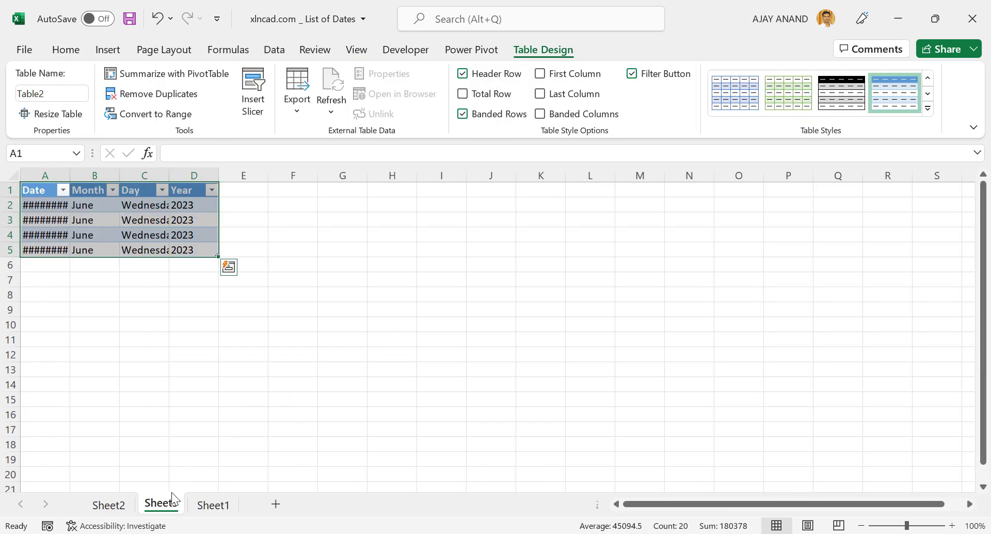
{"action": "left_click_drag", "start_coordinate": [70, 170], "coordinate": [98, 170]}
{"action": "left_click_drag", "start_coordinate": [199, 170], "coordinate": [231, 170]}
{"action": "left_click", "coordinate": [192, 235]}
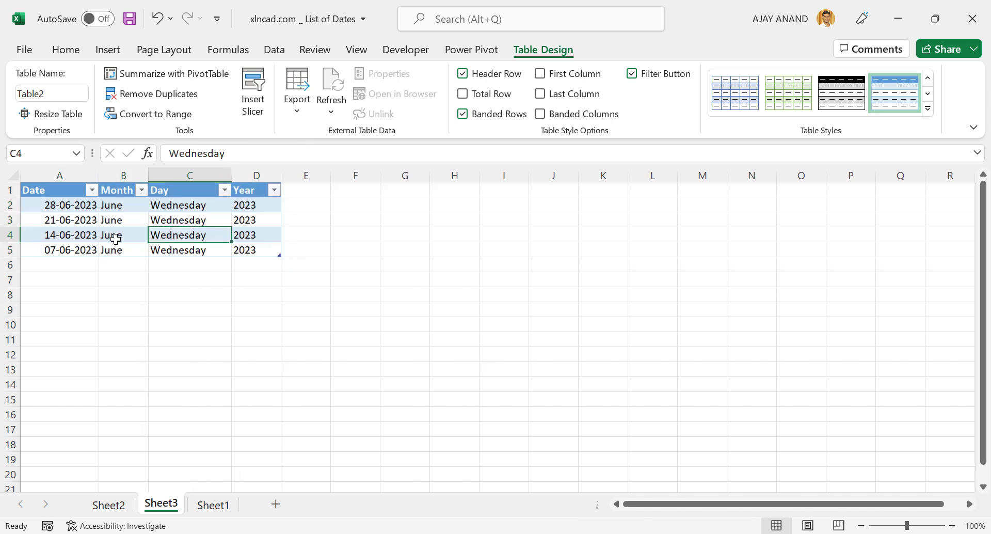
- Sort the extracted June 2023 Wednesdays by date from oldest to newest
{"action": "right_click", "coordinate": [86, 220]}
{"action": "mouse_move", "coordinate": [156, 372]}
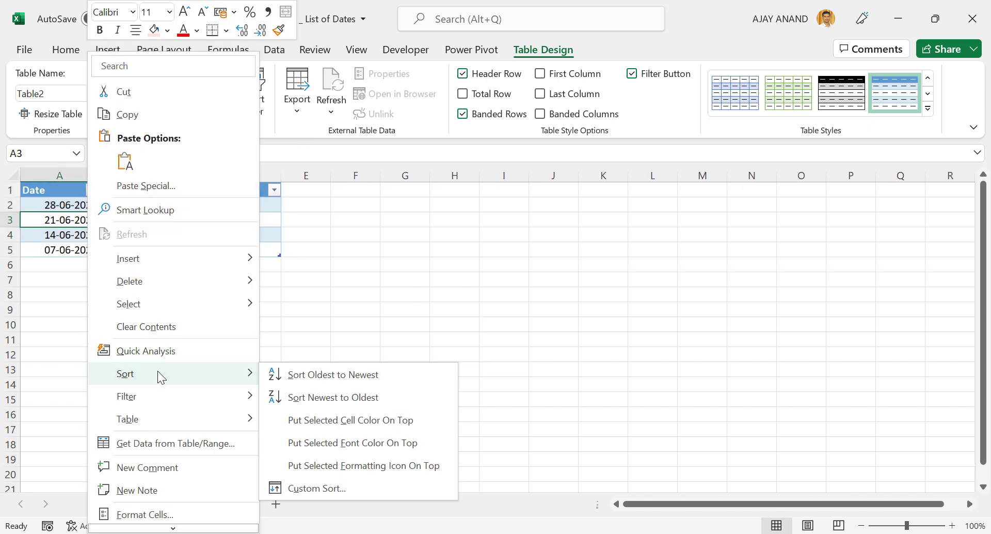
{"action": "left_click", "coordinate": [399, 376]}
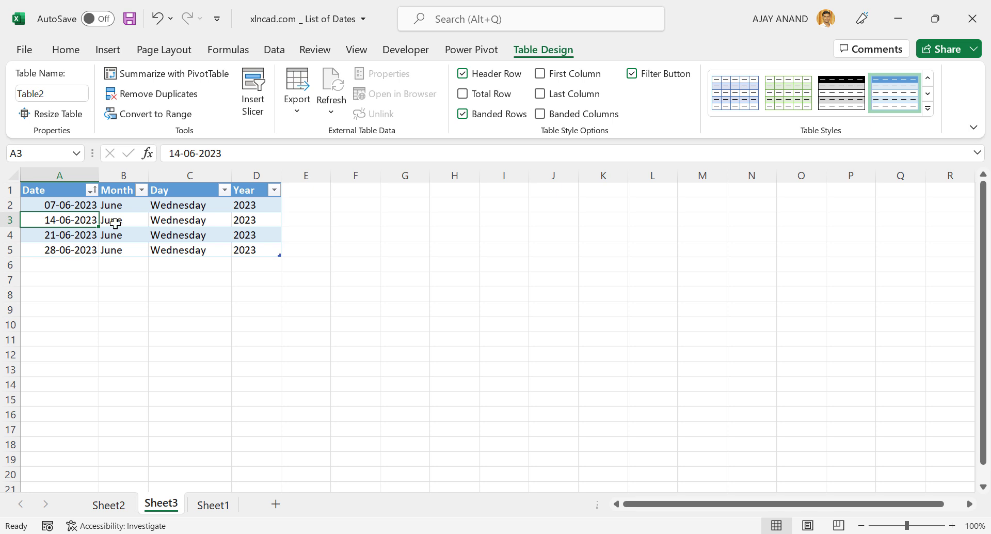
- Compare the list of Wednesdays with the June 2023 month in the system calendar
{"action": "left_click", "coordinate": [940, 533]}
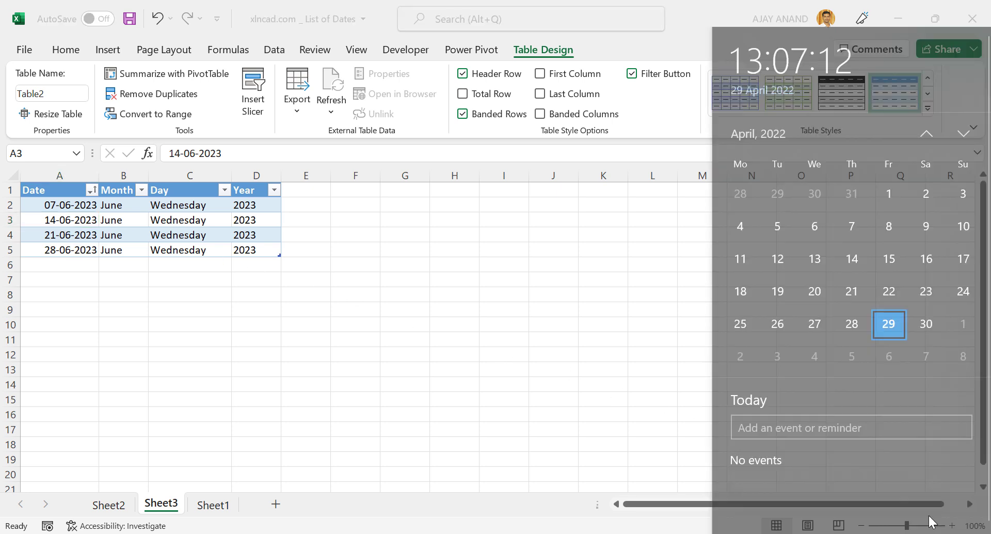
{"action": "left_click", "coordinate": [782, 108]}
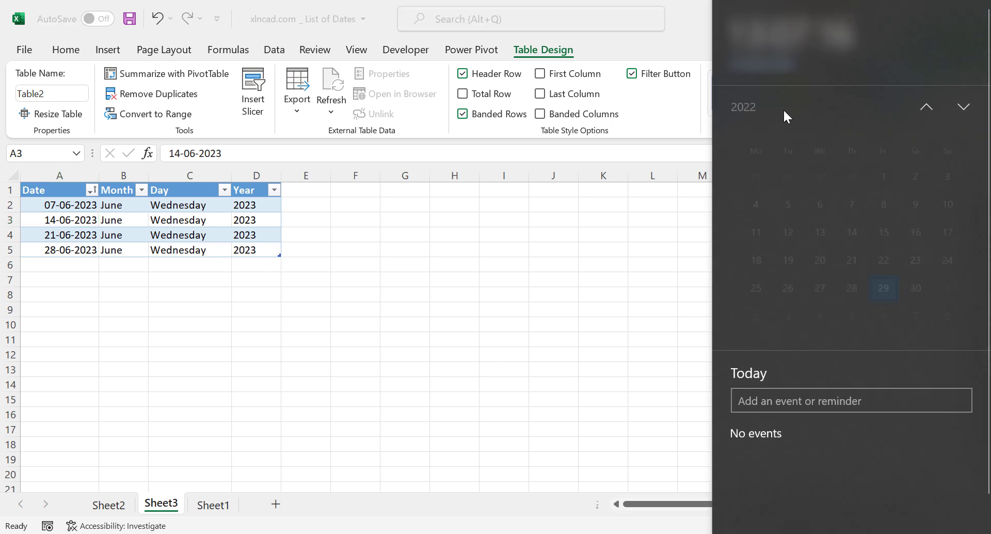
{"action": "left_click", "coordinate": [963, 107]}
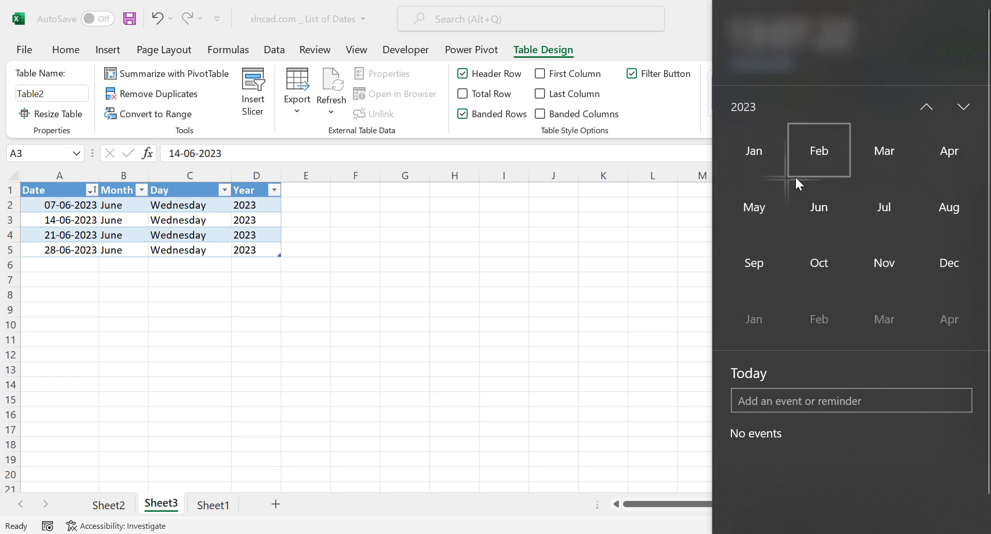
{"action": "left_click", "coordinate": [819, 207]}
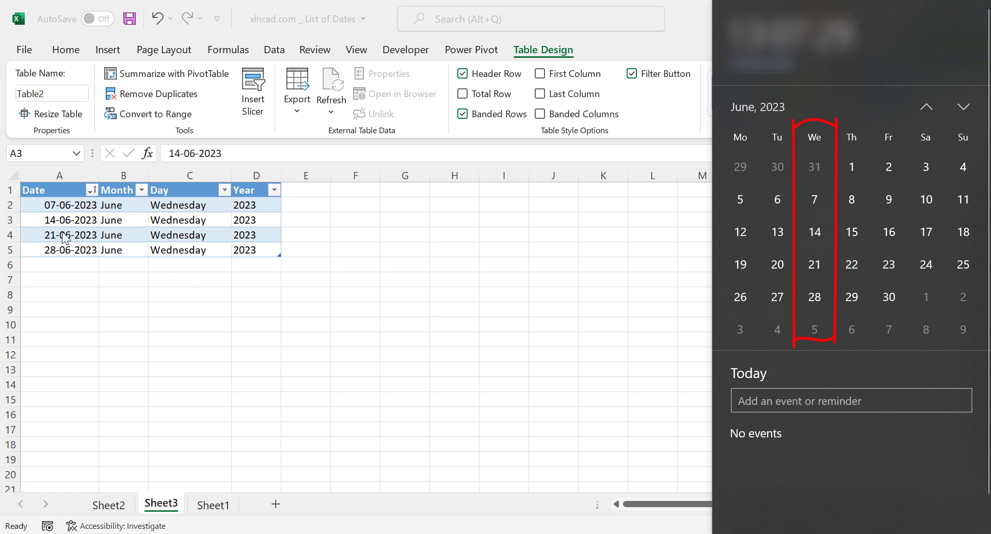
{"action": "left_click", "coordinate": [393, 345]}
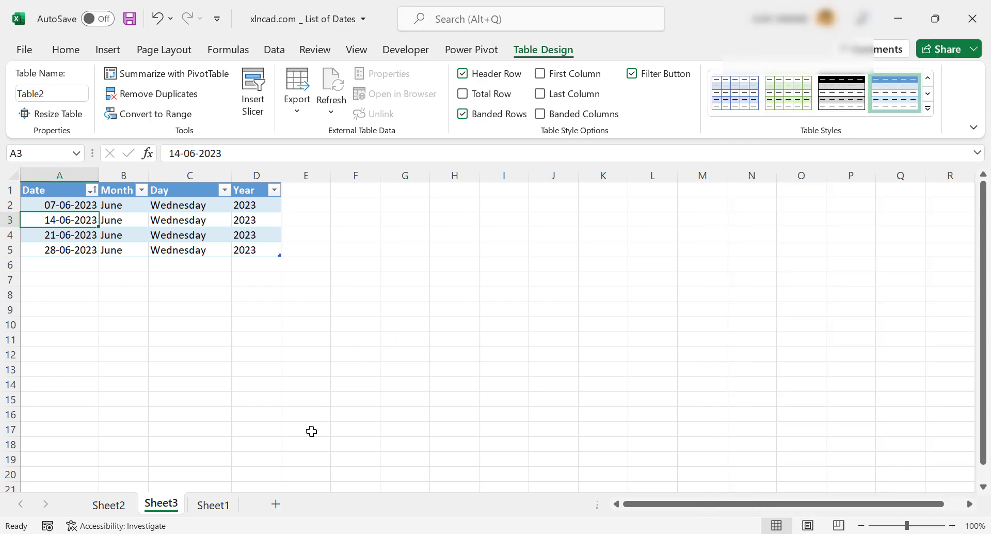
- Return to Sheet1, hide the PivotTable's field list and enlarge the sheet view to 110%
{"action": "left_click", "coordinate": [217, 505]}
{"action": "scroll", "coordinate": [373, 383], "scroll_direction": "up", "scroll_amount": 1}
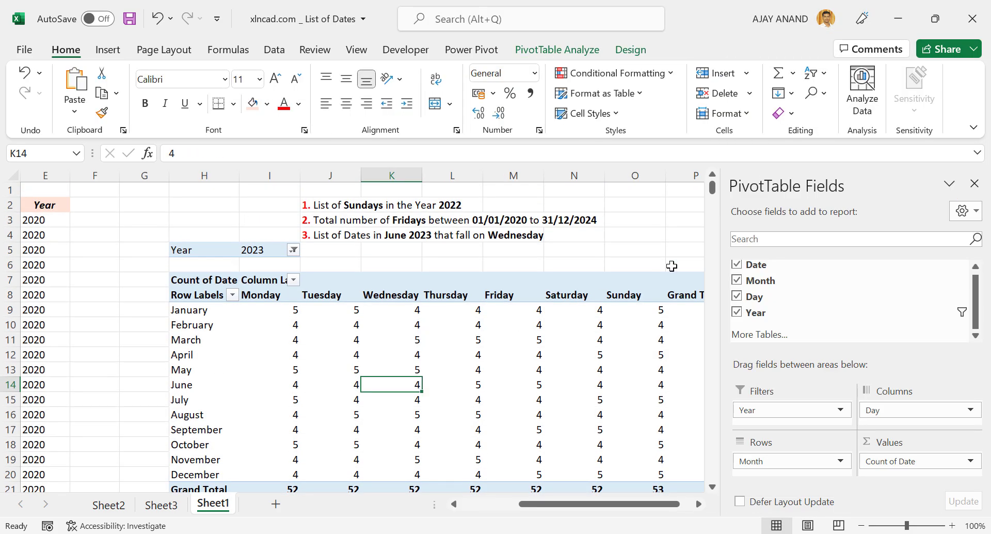
{"action": "left_click", "coordinate": [975, 184]}
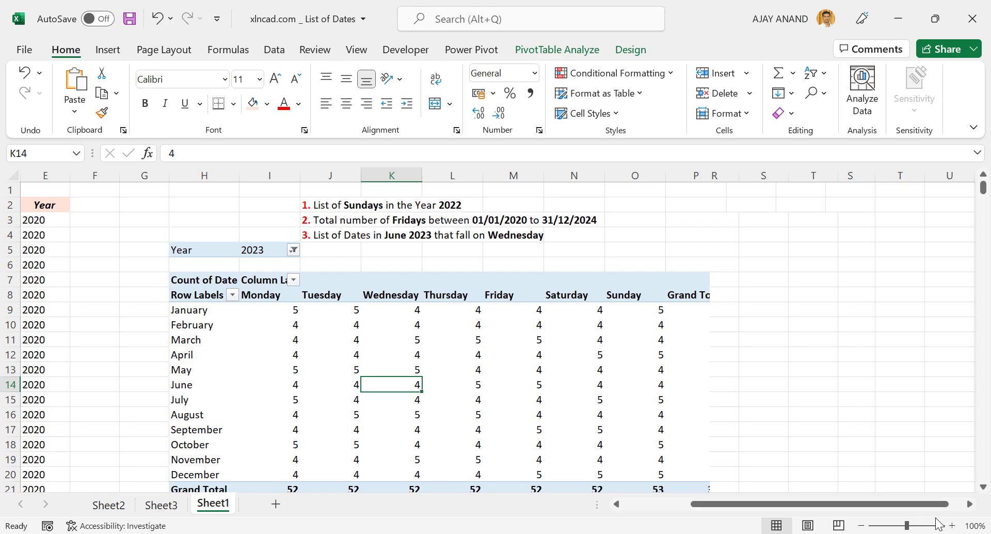
{"action": "left_click", "coordinate": [952, 526]}
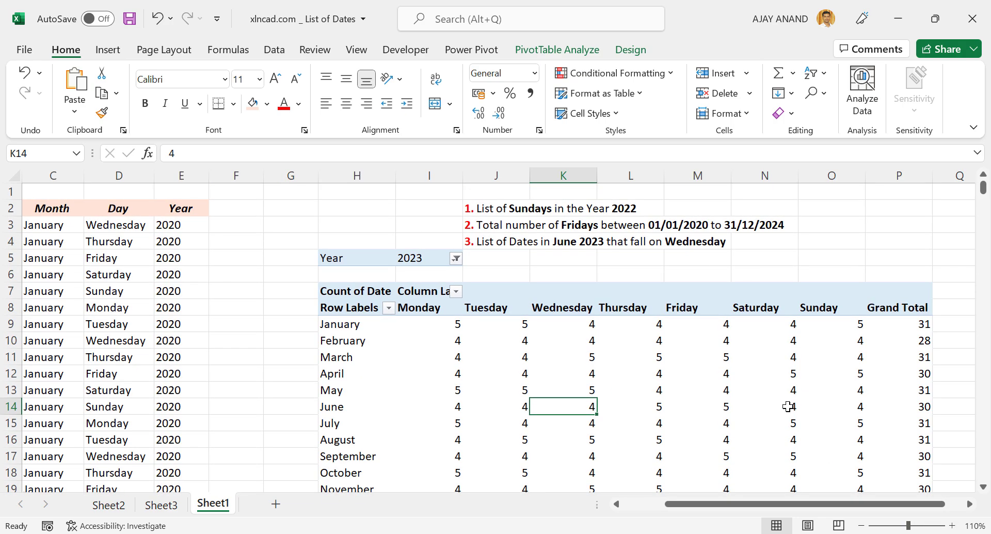